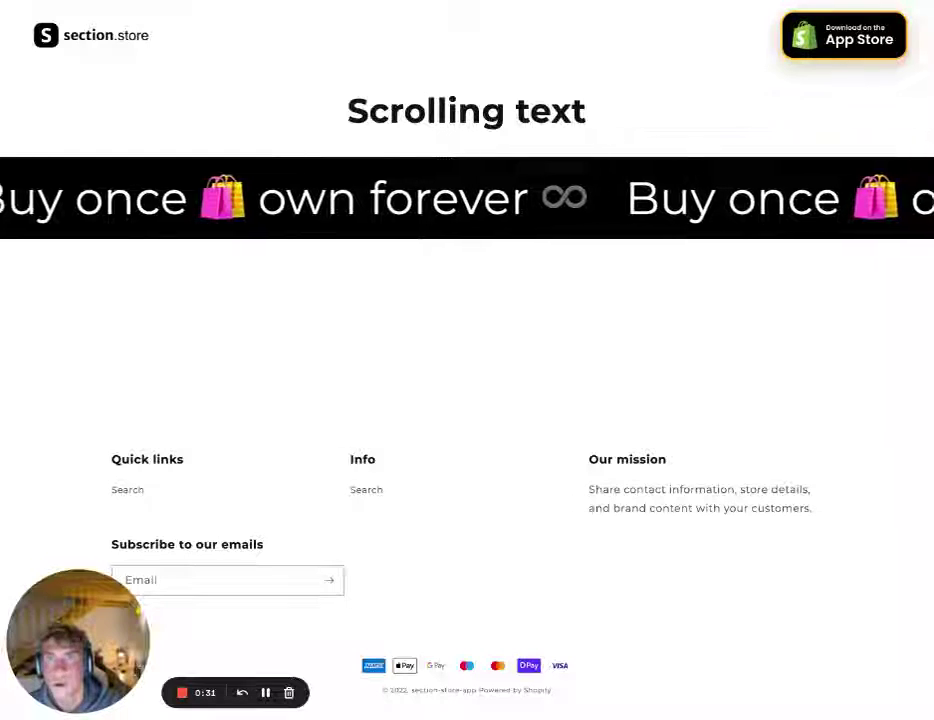
# Switch to the Shopify App Store and search its apps for "section store"
pyautogui.hotkey('ctrl', 'Tab')
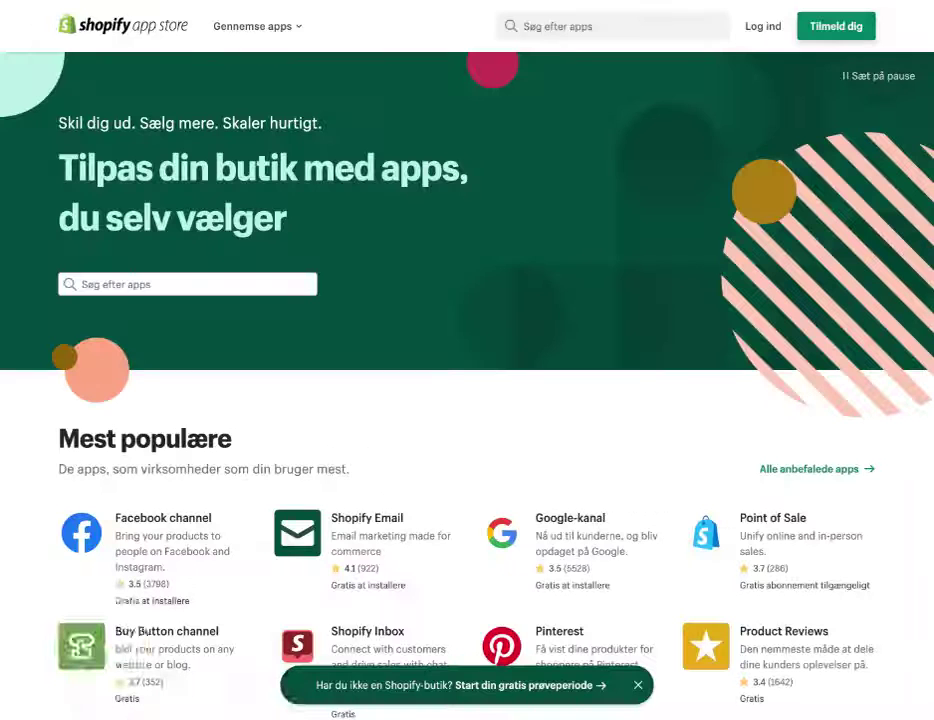
pyautogui.click(208, 288)
pyautogui.write('section store')
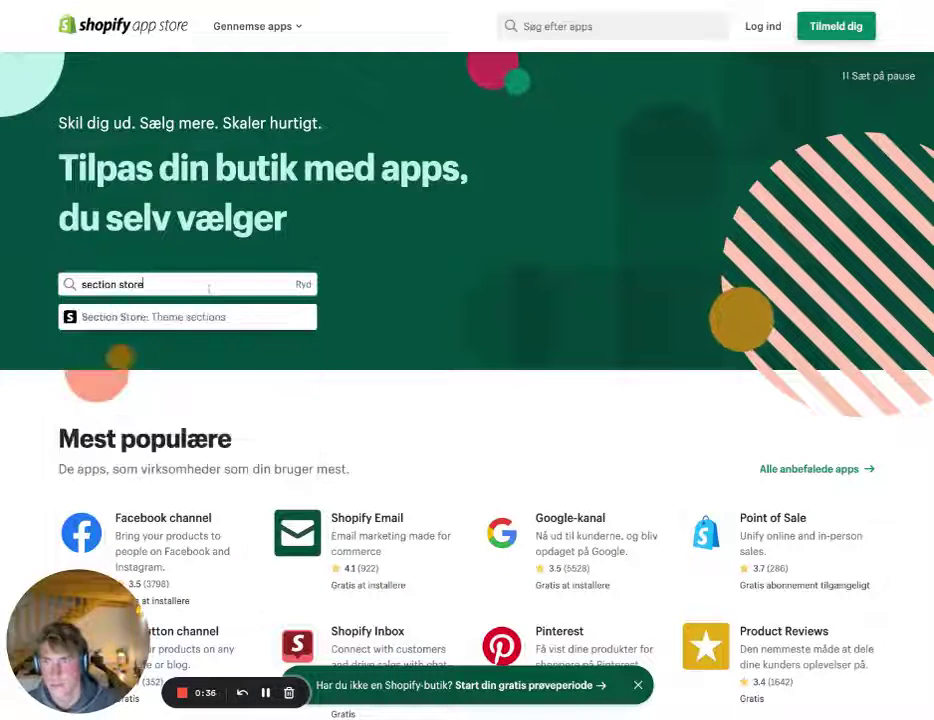
pyautogui.press('Return')
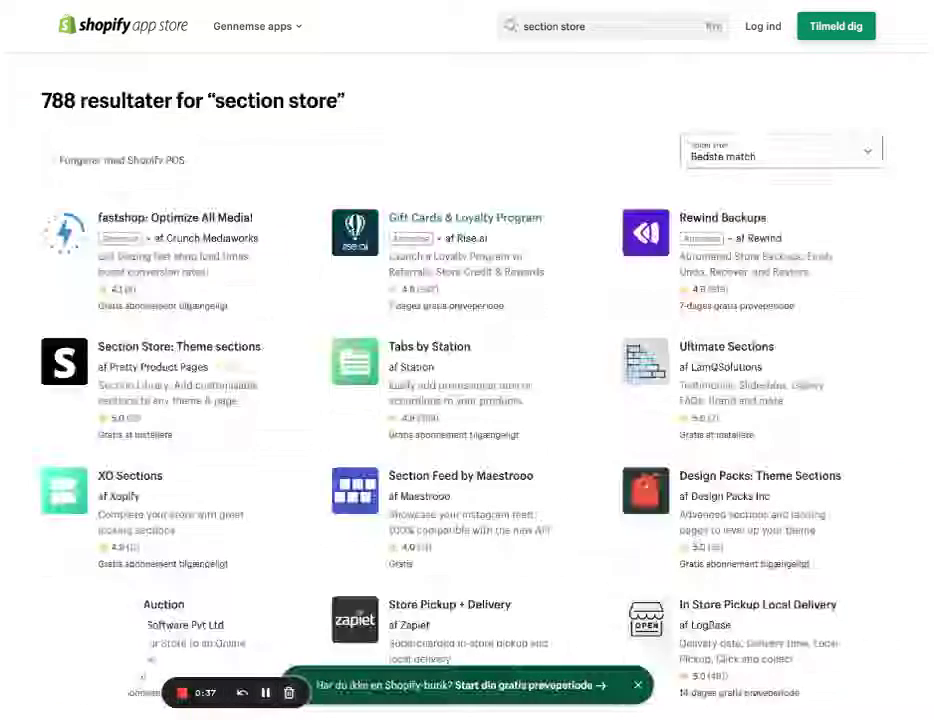
pyautogui.scroll(-1, 385, 168)
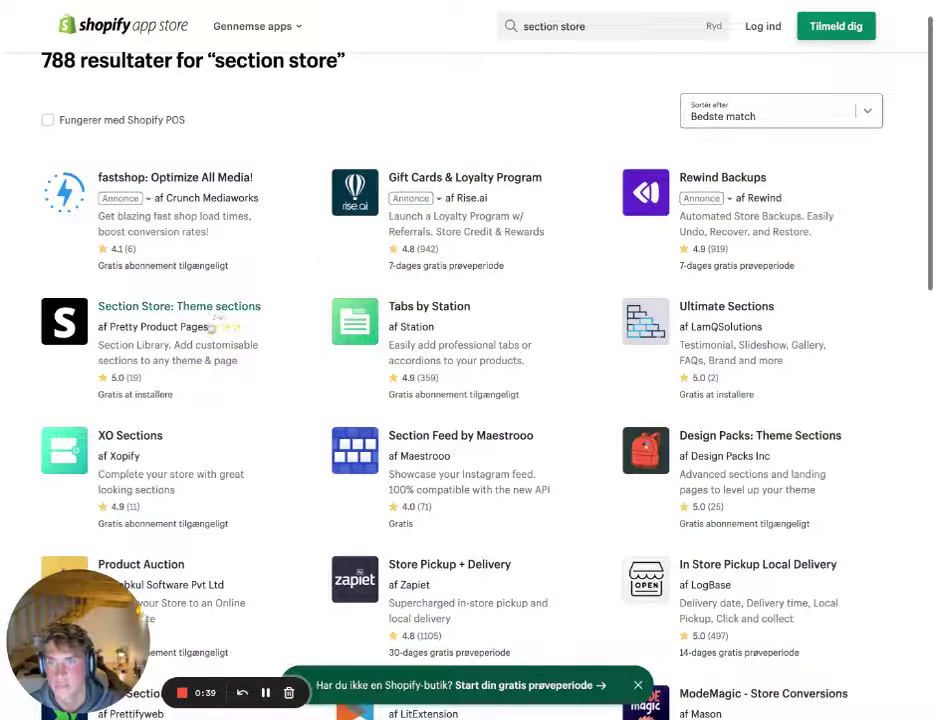
# Review the Section Store: Theme sections app listing, including its description and pricing
pyautogui.hotkey('ctrl', 'Tab')
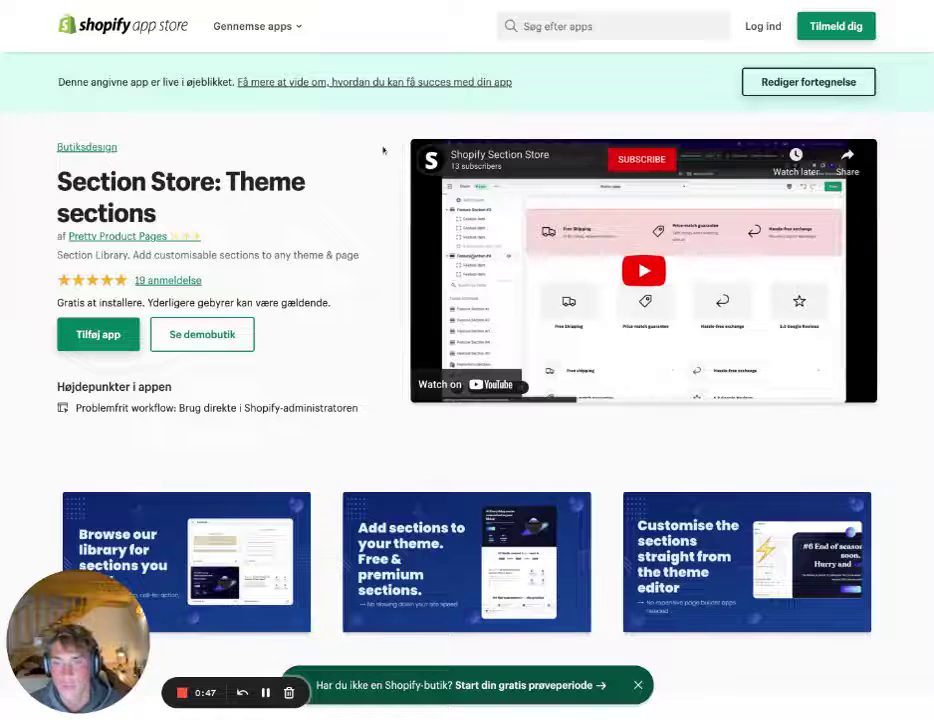
pyautogui.scroll(-3, 377, 150)
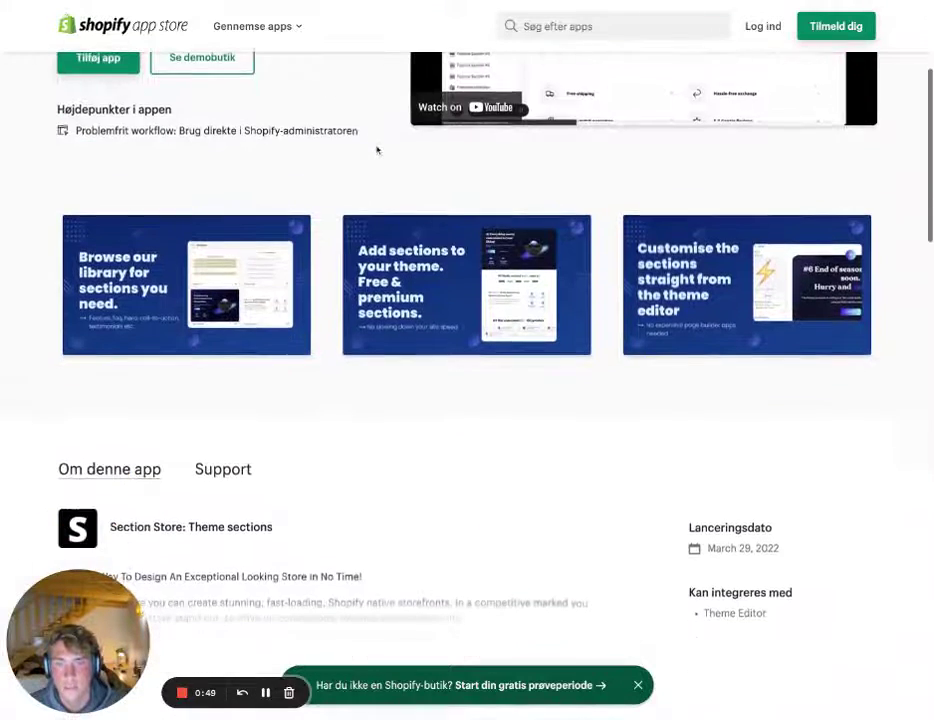
pyautogui.scroll(-5, 490, 242)
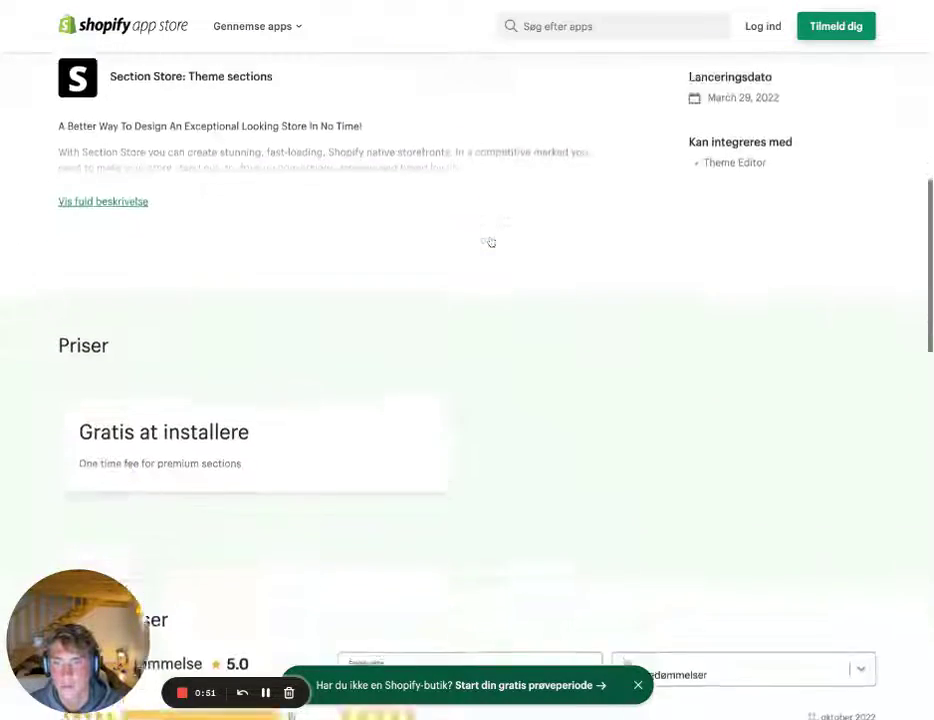
pyautogui.moveTo(167, 414); pyautogui.dragTo(273, 422)
pyautogui.moveTo(167, 415); pyautogui.dragTo(79, 415)
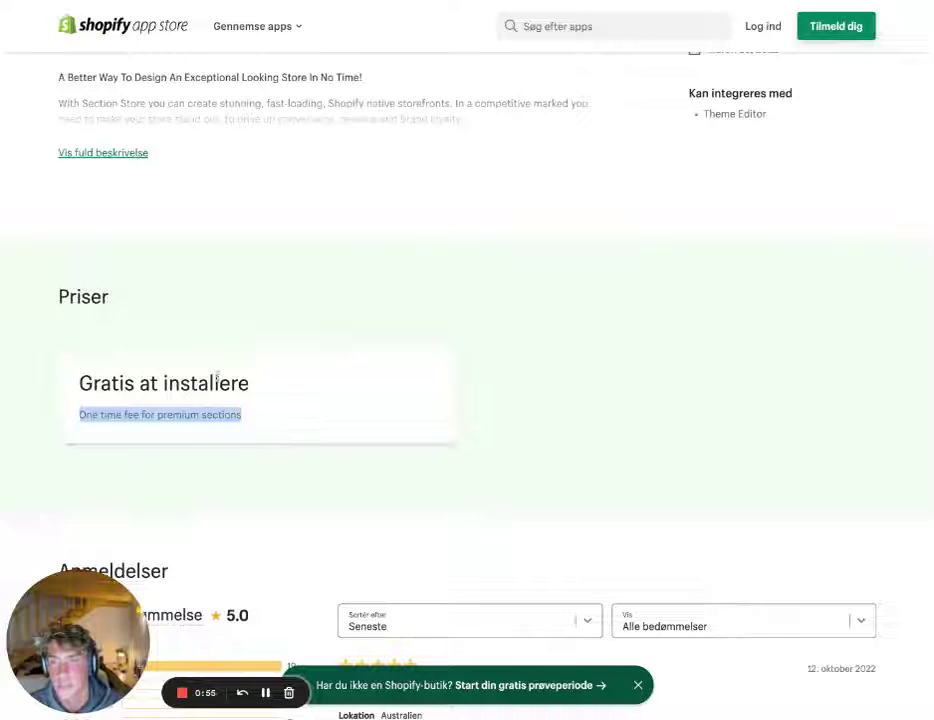
pyautogui.scroll(4, 459, 274)
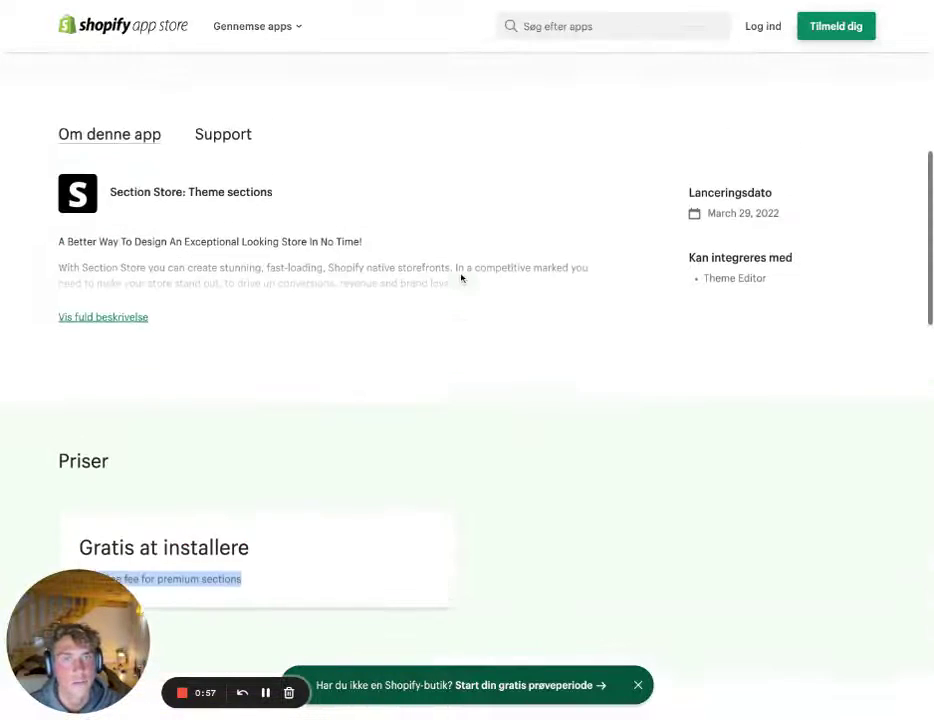
pyautogui.scroll(4, 473, 278)
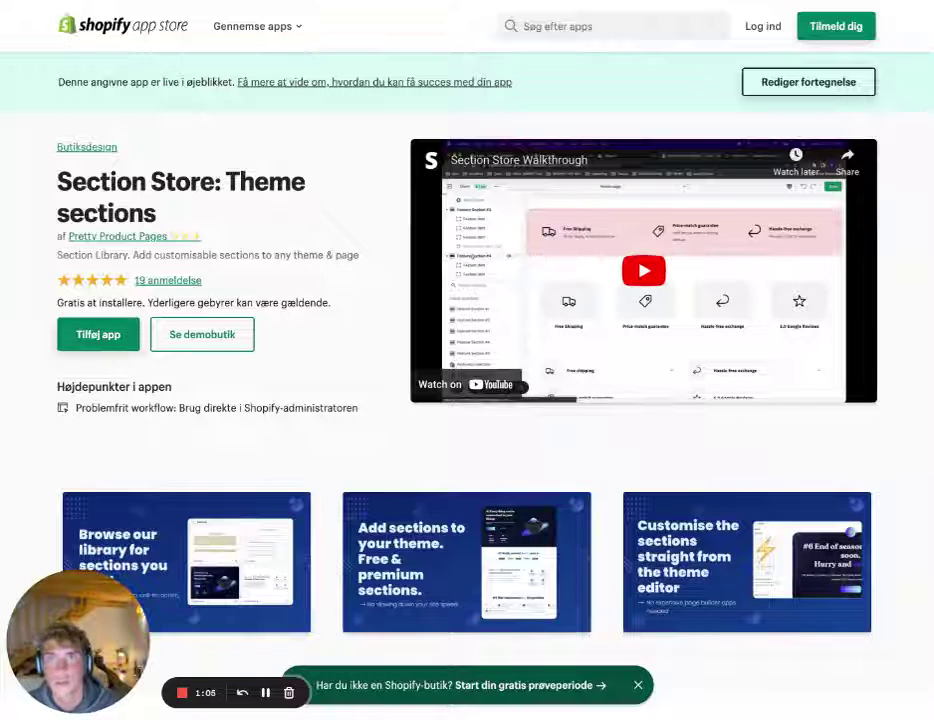
# Switch to the Shopify admin, open the installed Section Store app and show its library of sections
pyautogui.hotkey('ctrl', 'Tab')
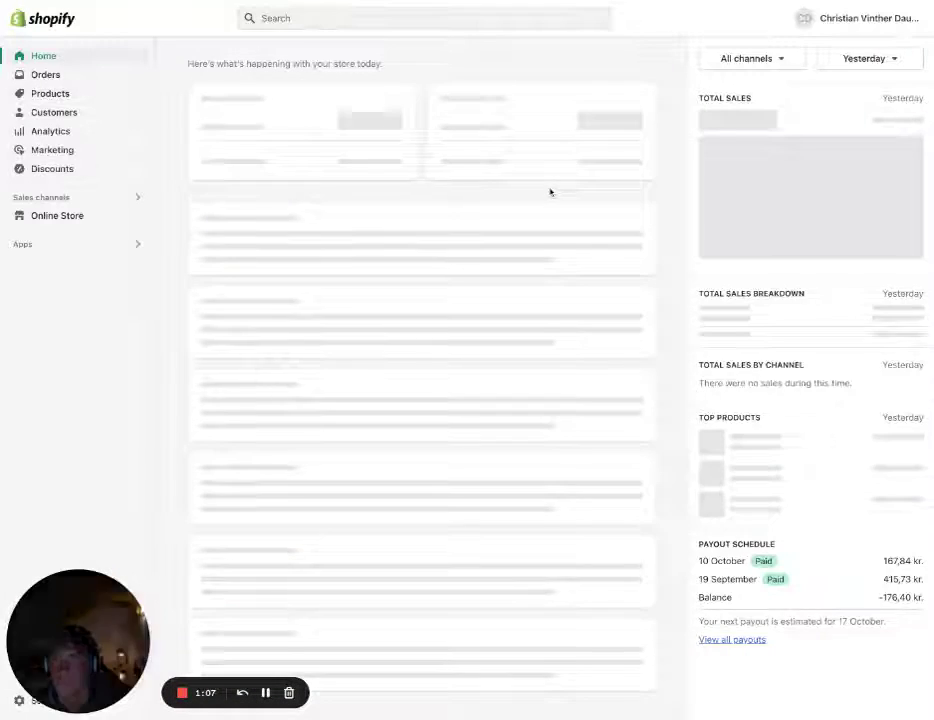
pyautogui.click(73, 246)
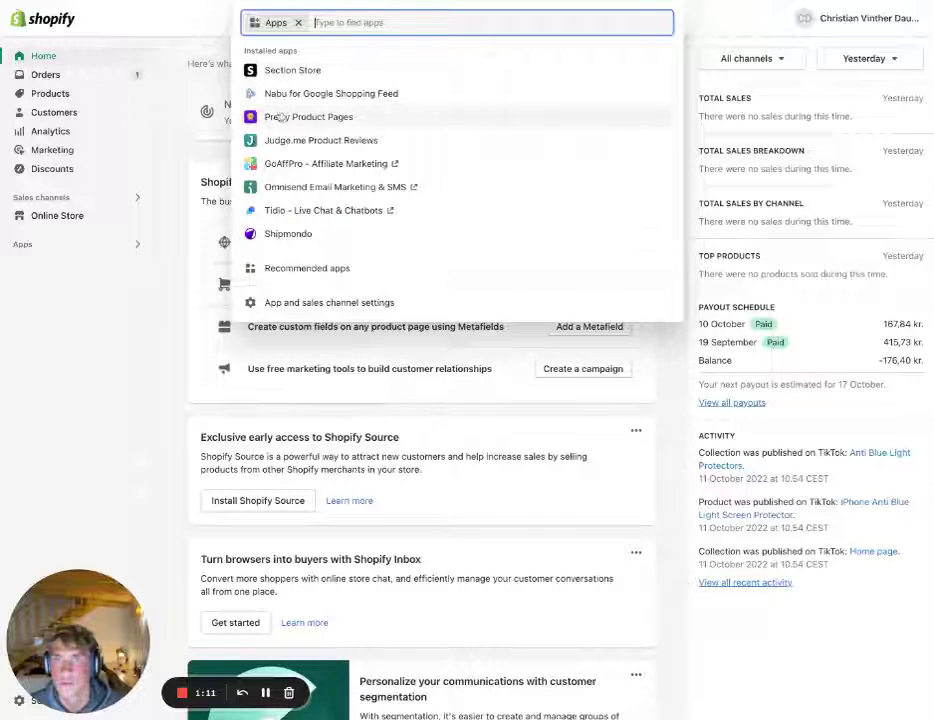
pyautogui.click(305, 70)
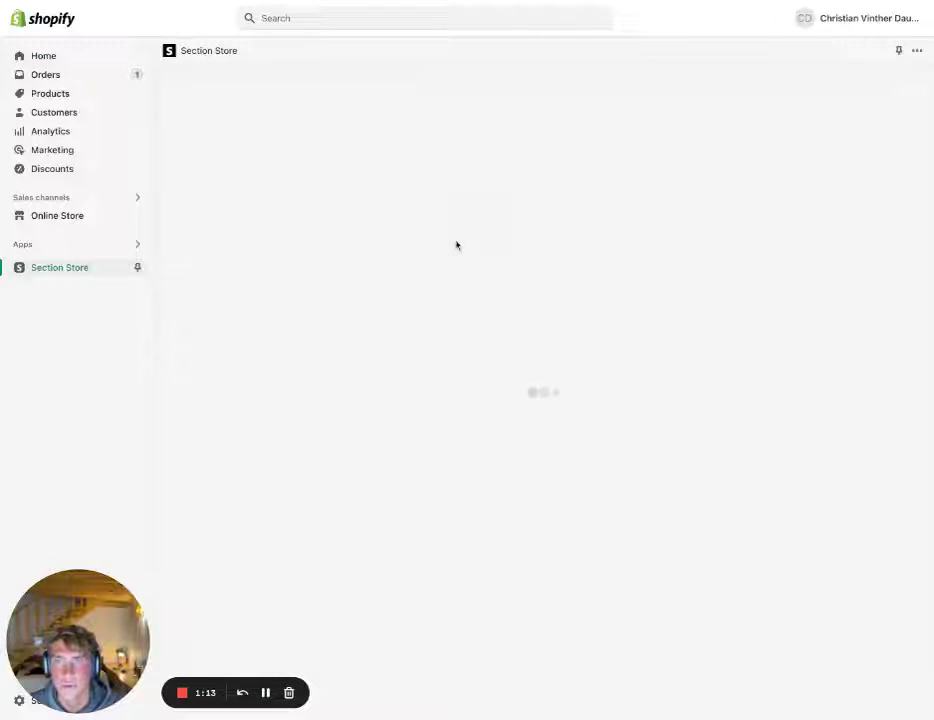
pyautogui.click(252, 84)
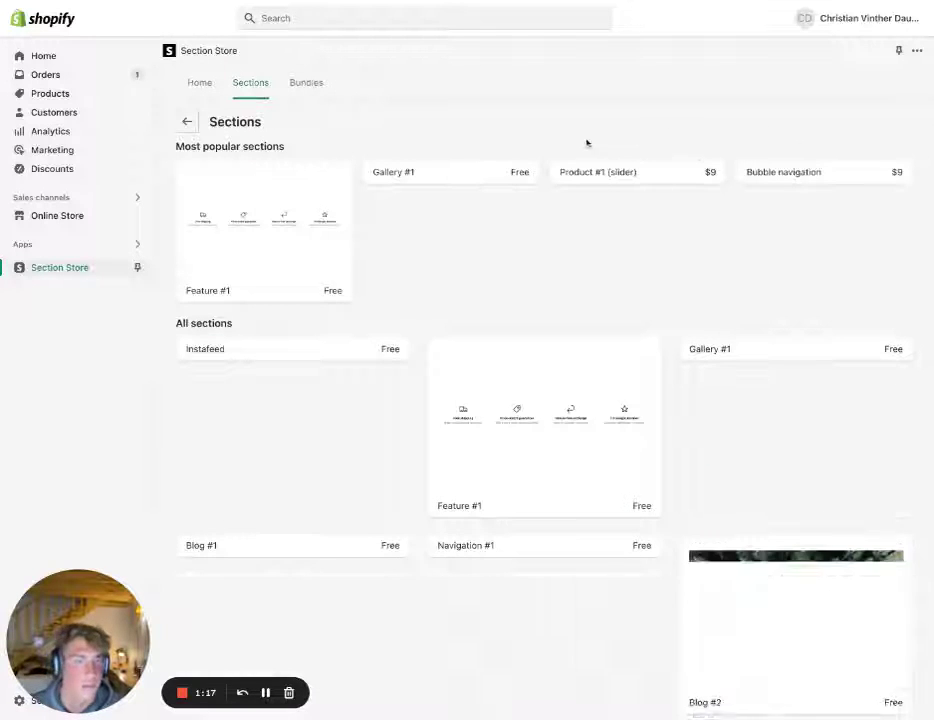
# Get the free Scrolling text section from the library and add it to the Streamline (Live) theme
pyautogui.scroll(-2, 590, 154)
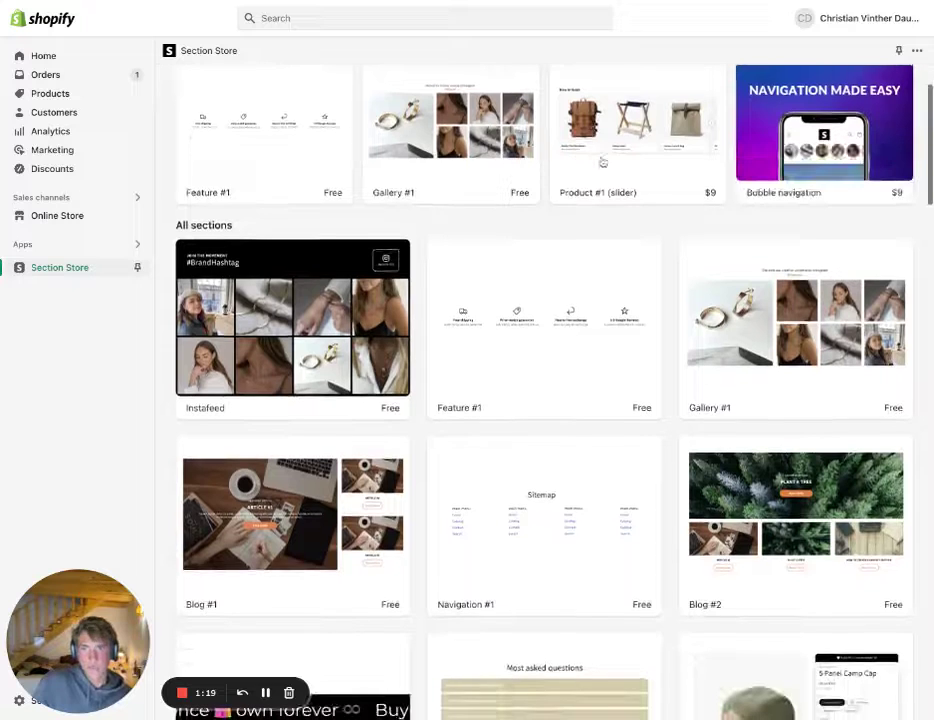
pyautogui.scroll(-5, 625, 153)
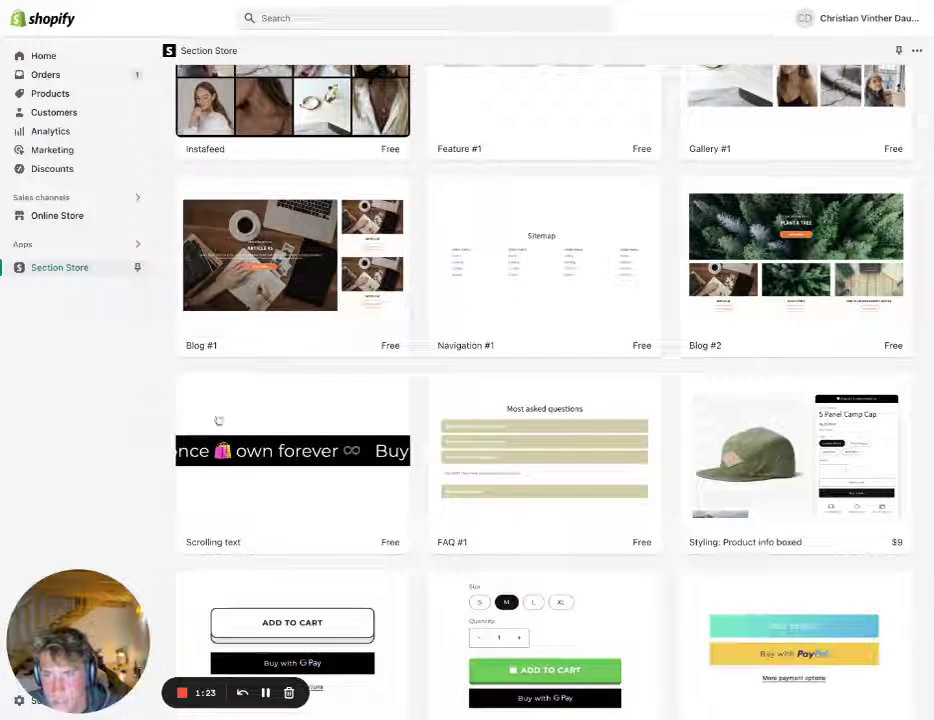
pyautogui.click(290, 492)
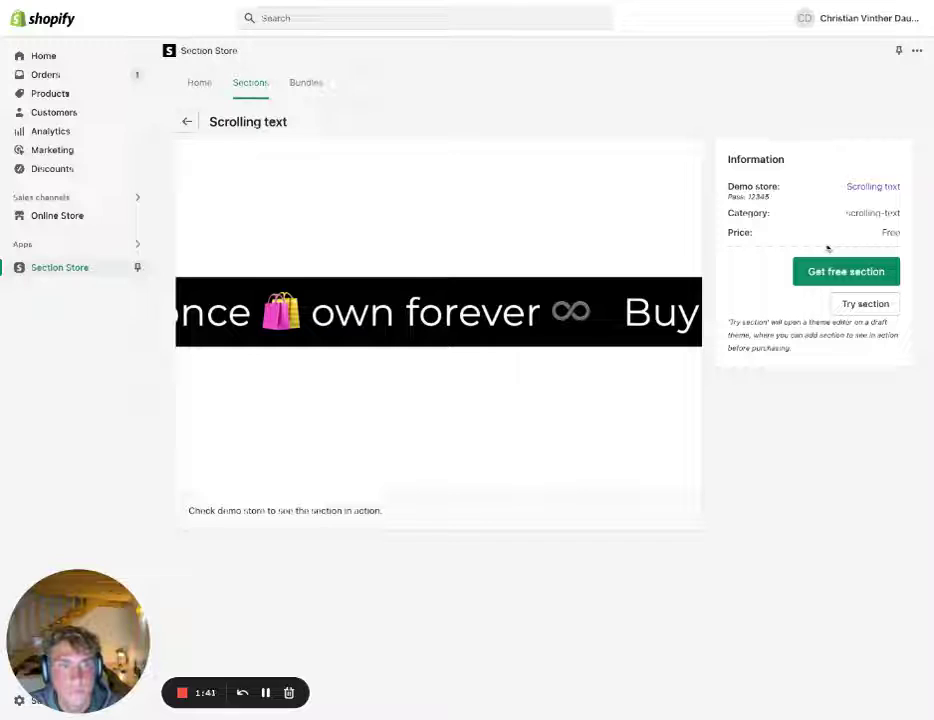
pyautogui.doubleClick(723, 237)
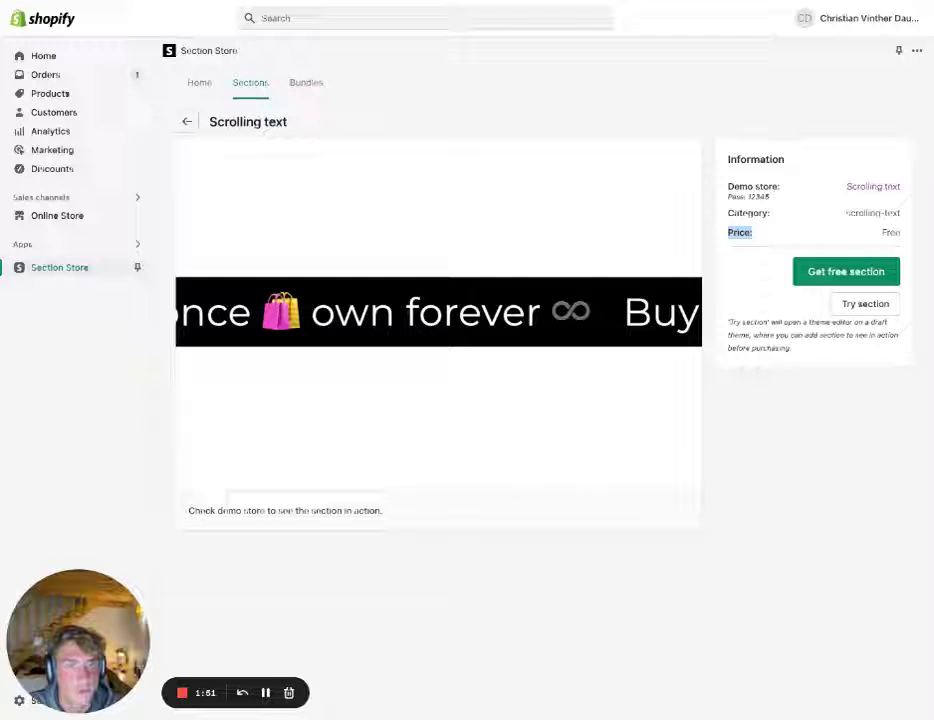
pyautogui.click(853, 271)
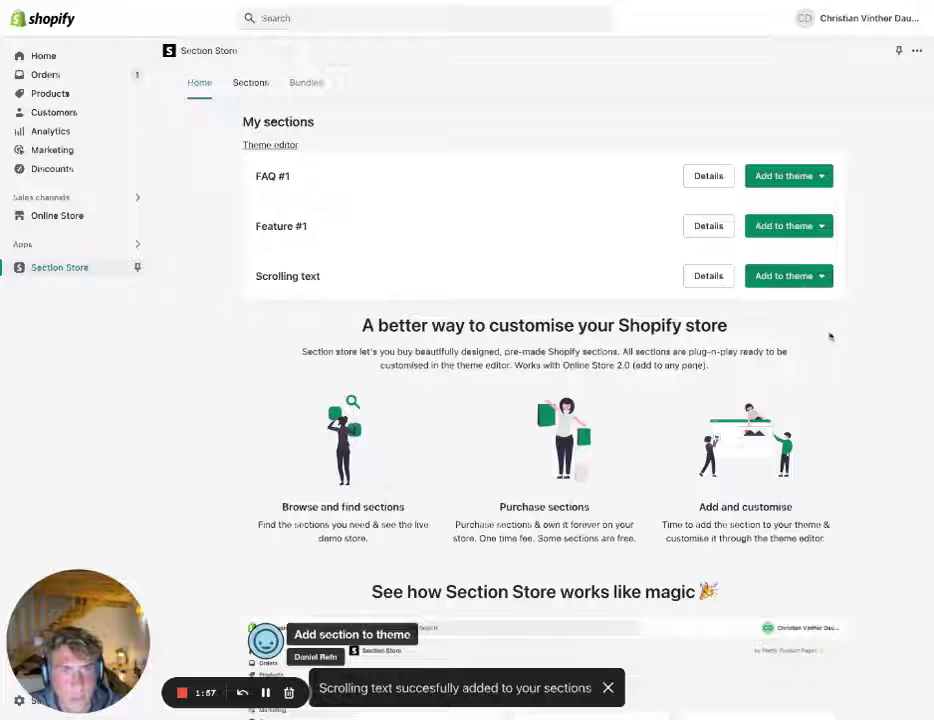
pyautogui.click(771, 276)
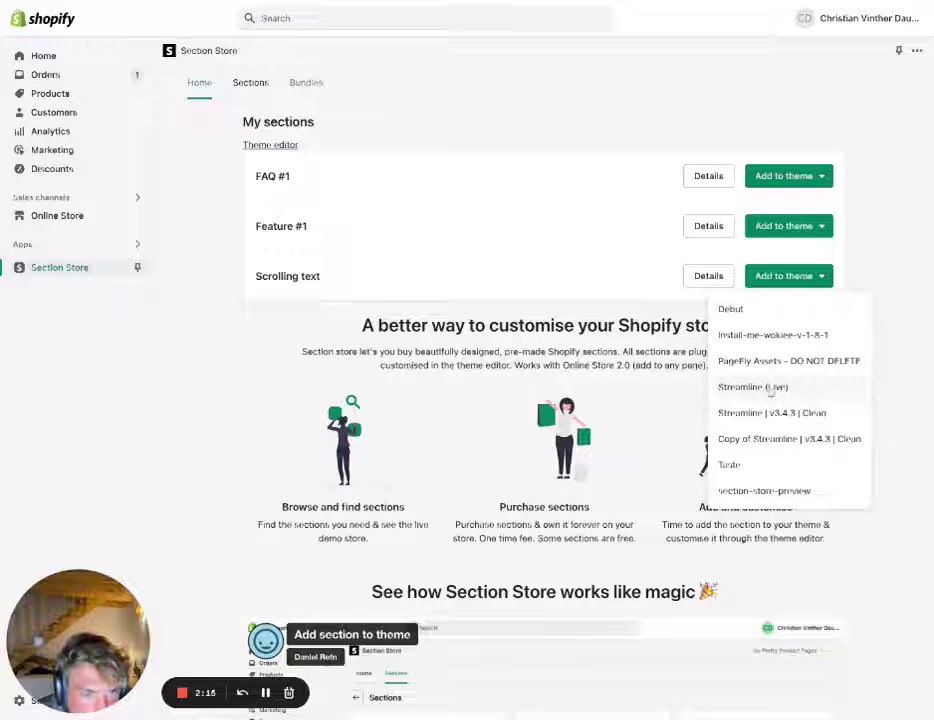
pyautogui.click(722, 388)
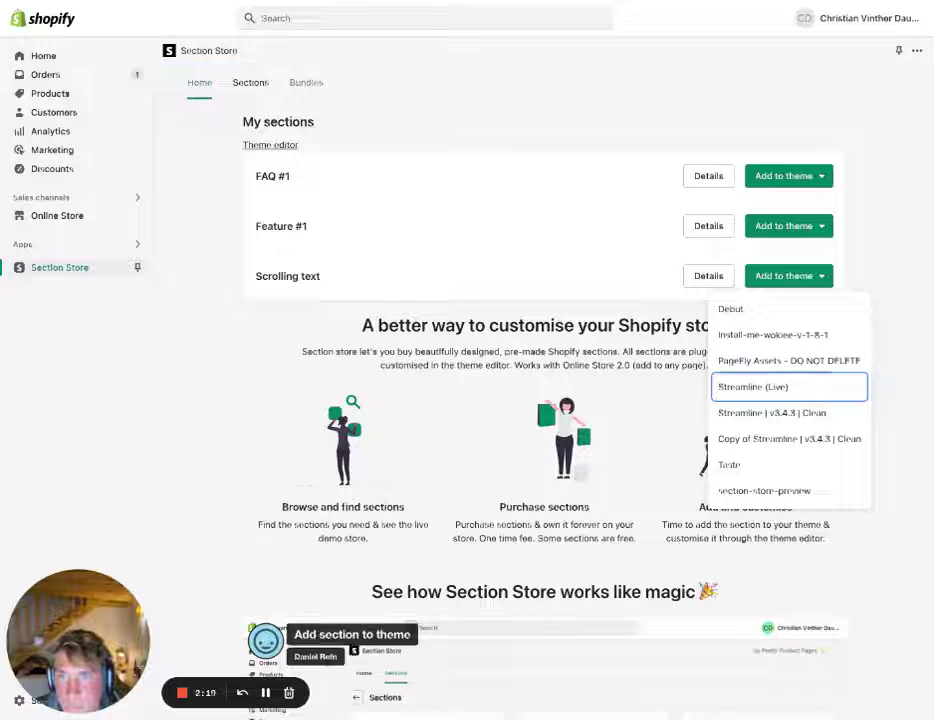
# Open the live Streamline theme of the online store for customization on its home page
pyautogui.click(70, 215)
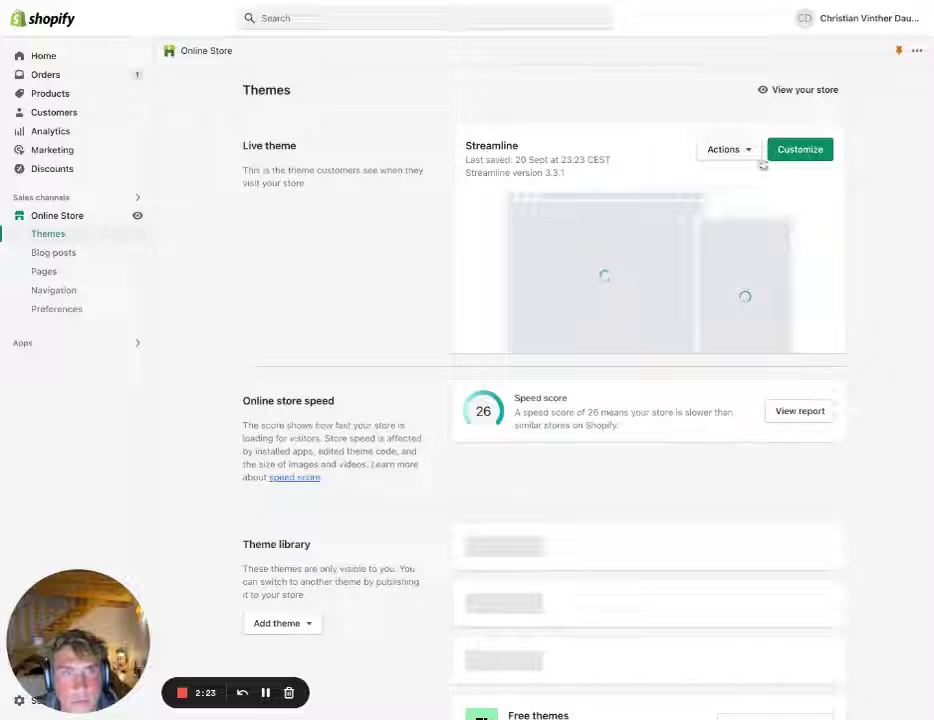
pyautogui.click(798, 152)
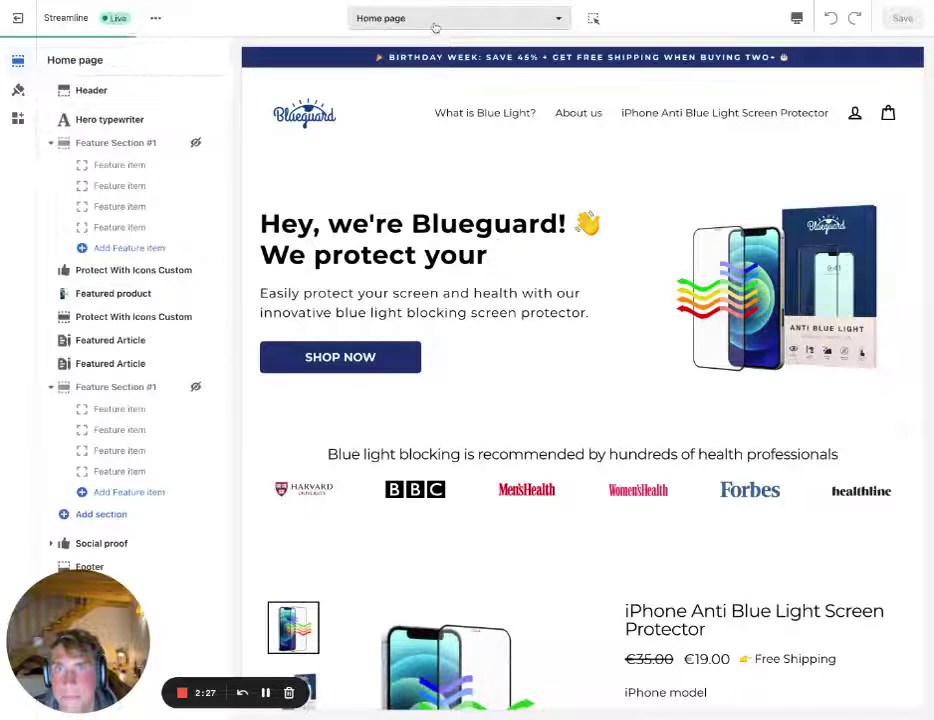
pyautogui.click(435, 27)
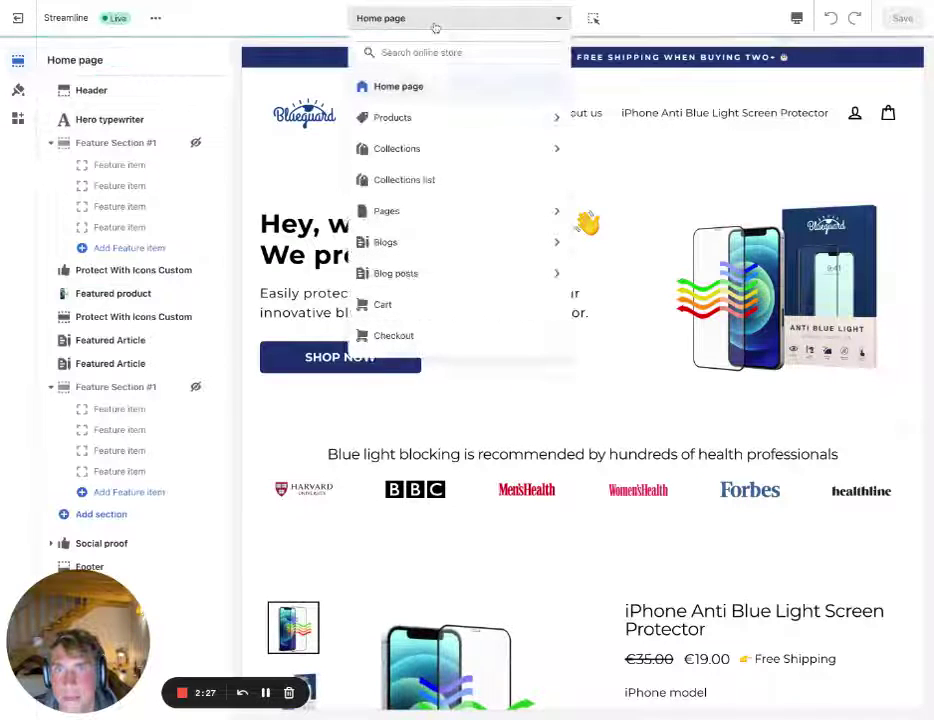
pyautogui.click(202, 73)
# Search the theme sections for "ss" and add the SS - Scrolling text section below the last Feature Section #1 on the home page
pyautogui.scroll(-2, 467, 218)
pyautogui.scroll(-3, 604, 233)
pyautogui.scroll(-10, 597, 233)
pyautogui.scroll(2, 600, 223)
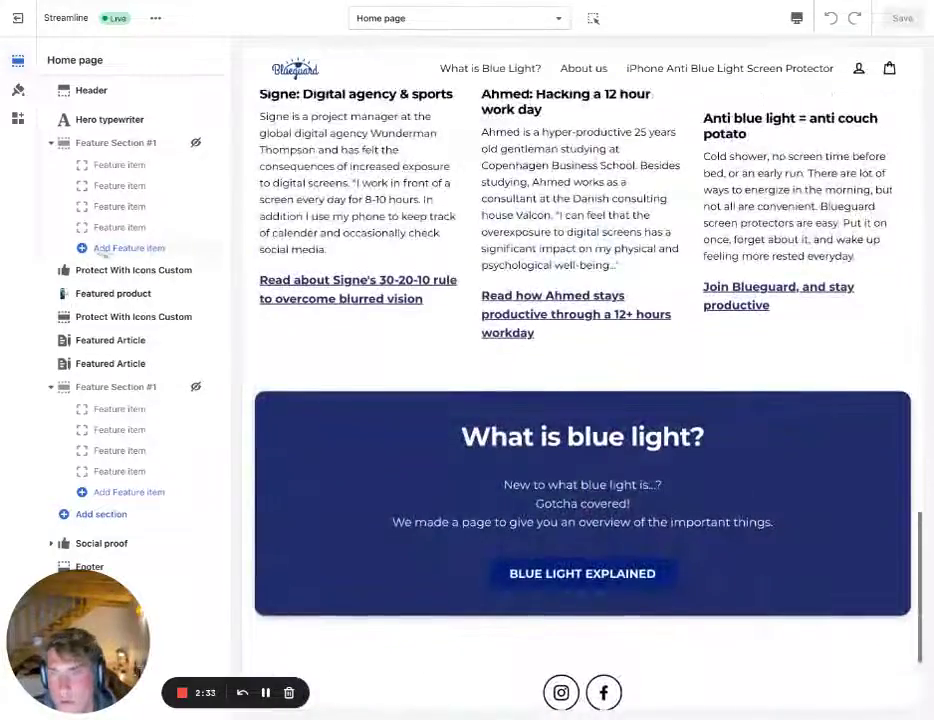
pyautogui.click(99, 518)
pyautogui.write('ss')
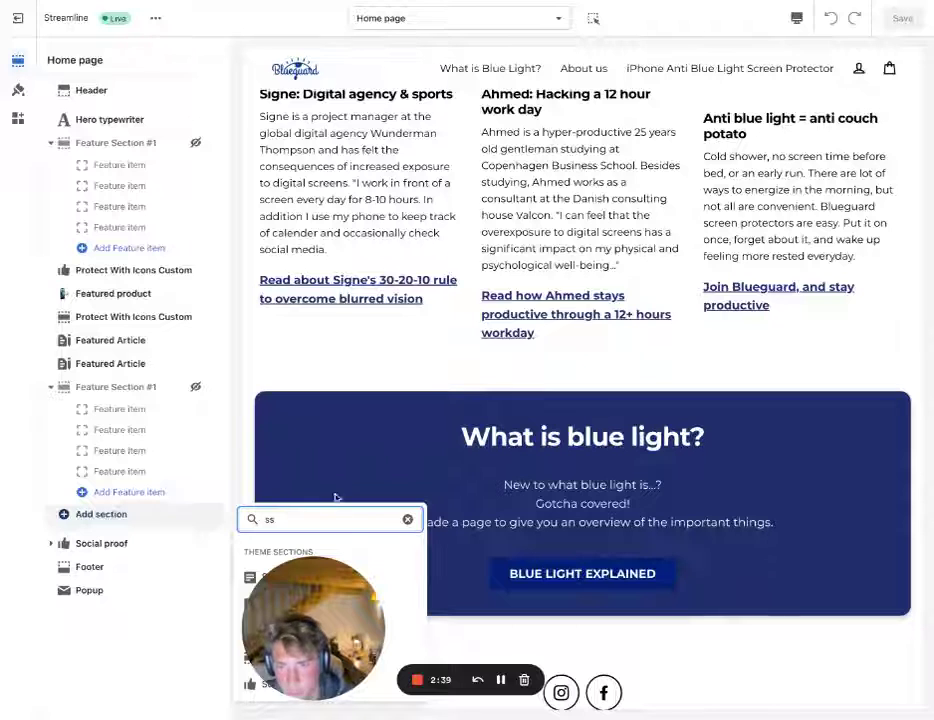
pyautogui.moveTo(313, 628); pyautogui.dragTo(612, 642)
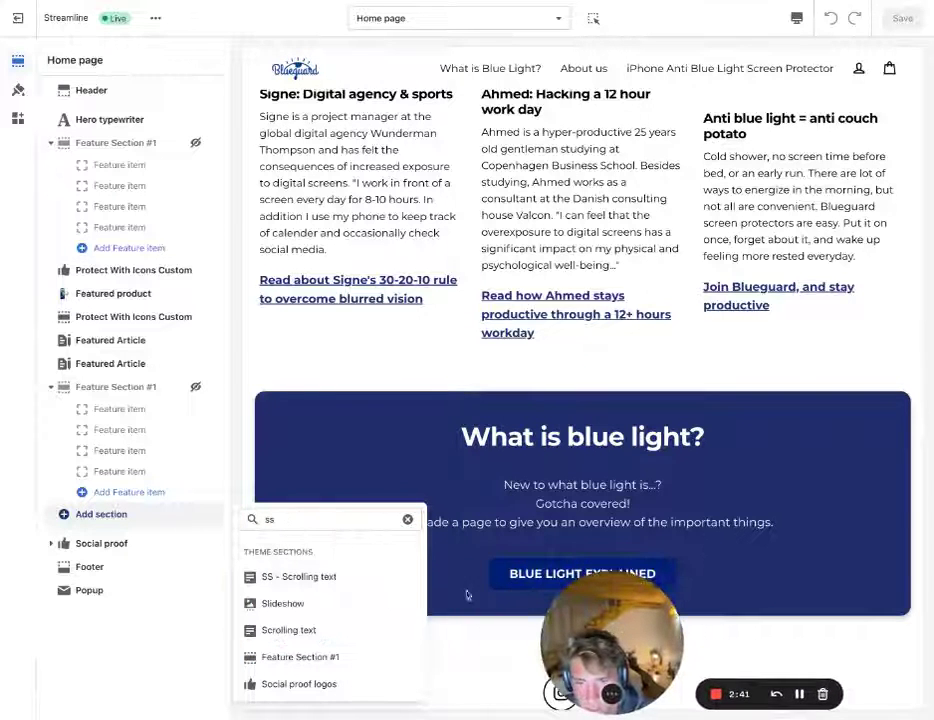
pyautogui.click(344, 576)
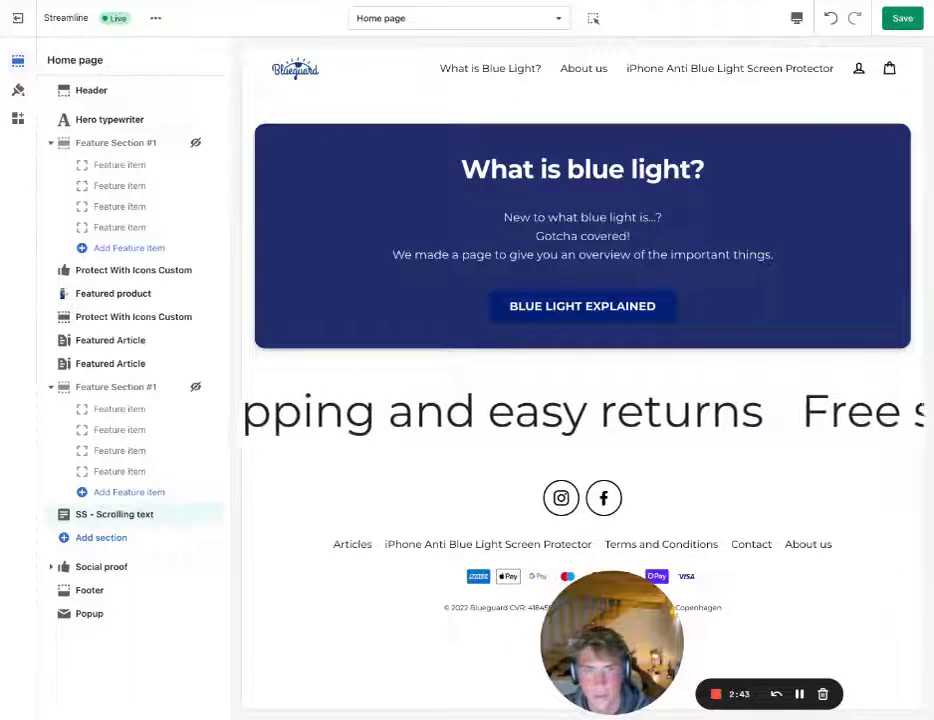
# In the SS - Scrolling text settings, set the background color to #1E306E and the text color to #FFFFFF
pyautogui.click(118, 516)
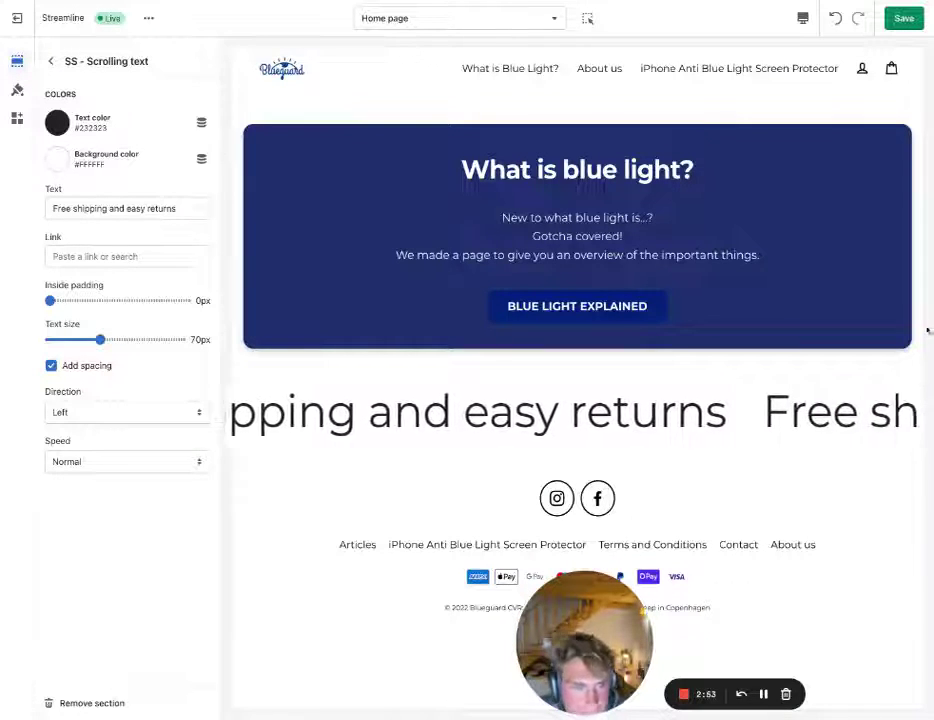
pyautogui.scroll(2, 762, 236)
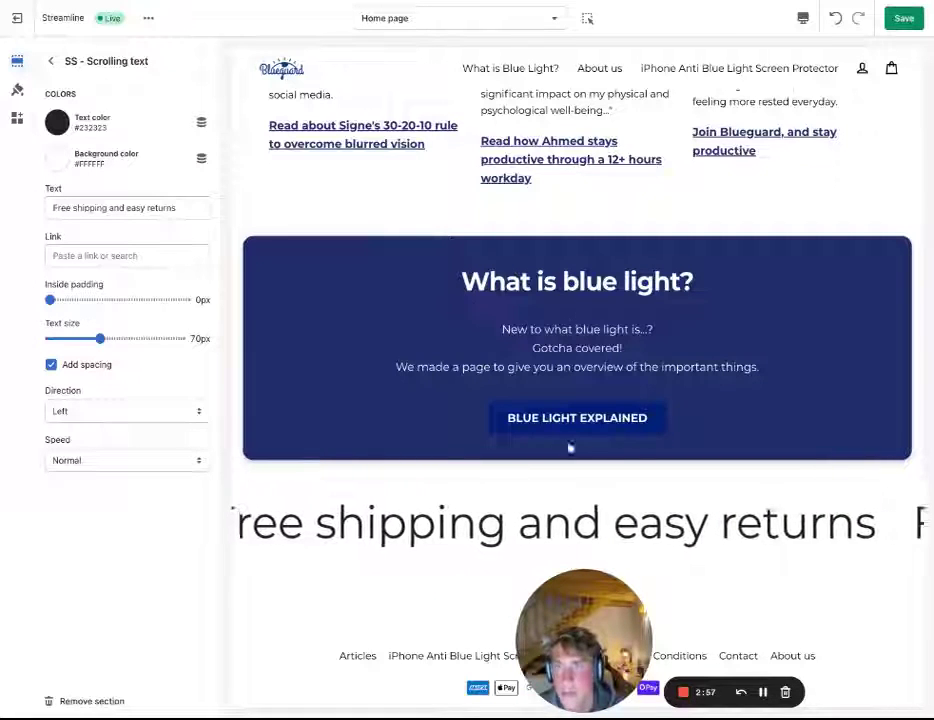
pyautogui.moveTo(582, 636); pyautogui.dragTo(108, 636)
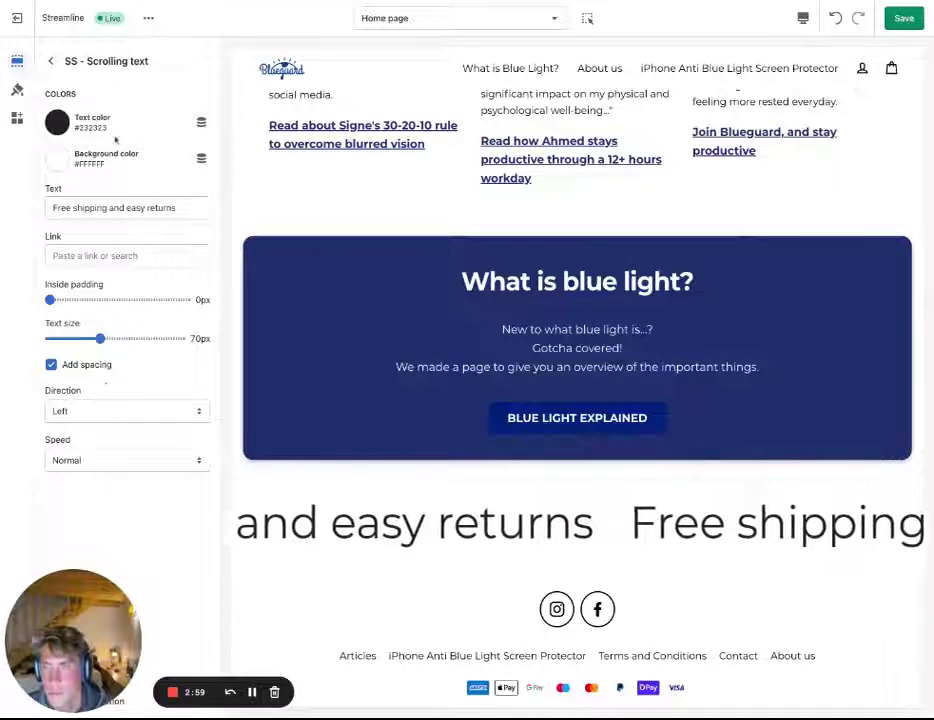
pyautogui.scroll(-1, 553, 352)
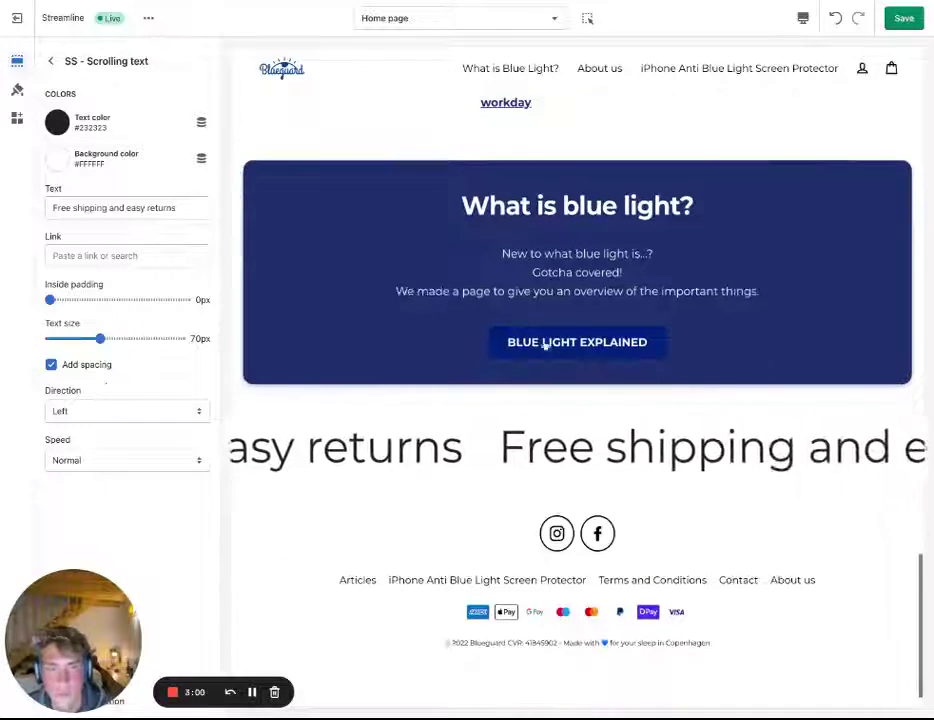
pyautogui.click(58, 158)
pyautogui.click(99, 349)
pyautogui.scroll(-1, 595, 340)
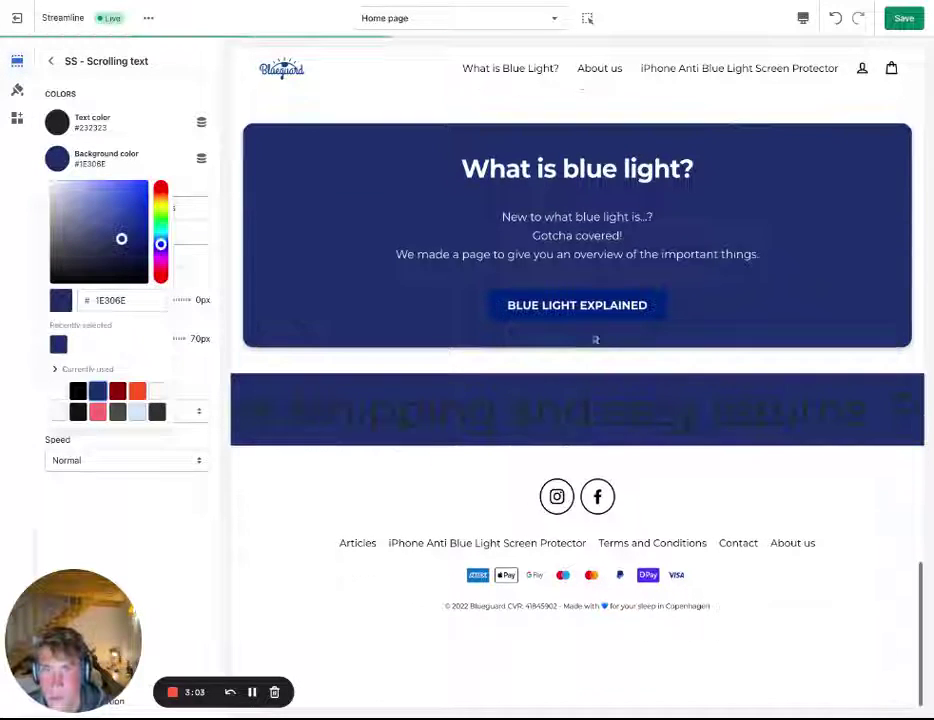
pyautogui.click(57, 121)
pyautogui.moveTo(56, 234); pyautogui.dragTo(46, 136)
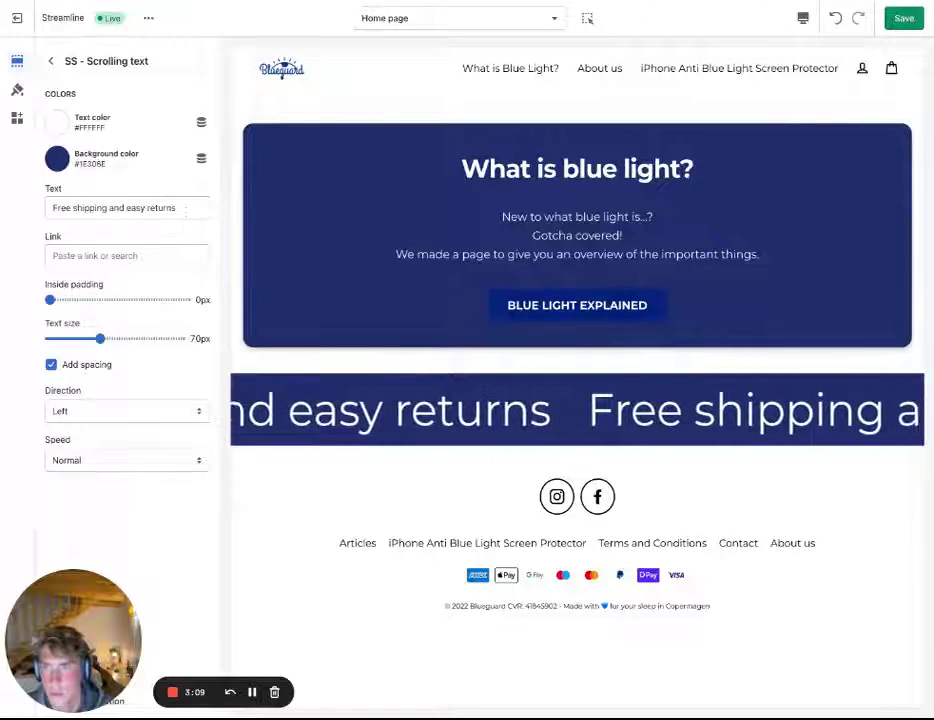
# Try linking the scrolling text to the About Us page, and clear the link again
pyautogui.tripleClick(185, 210)
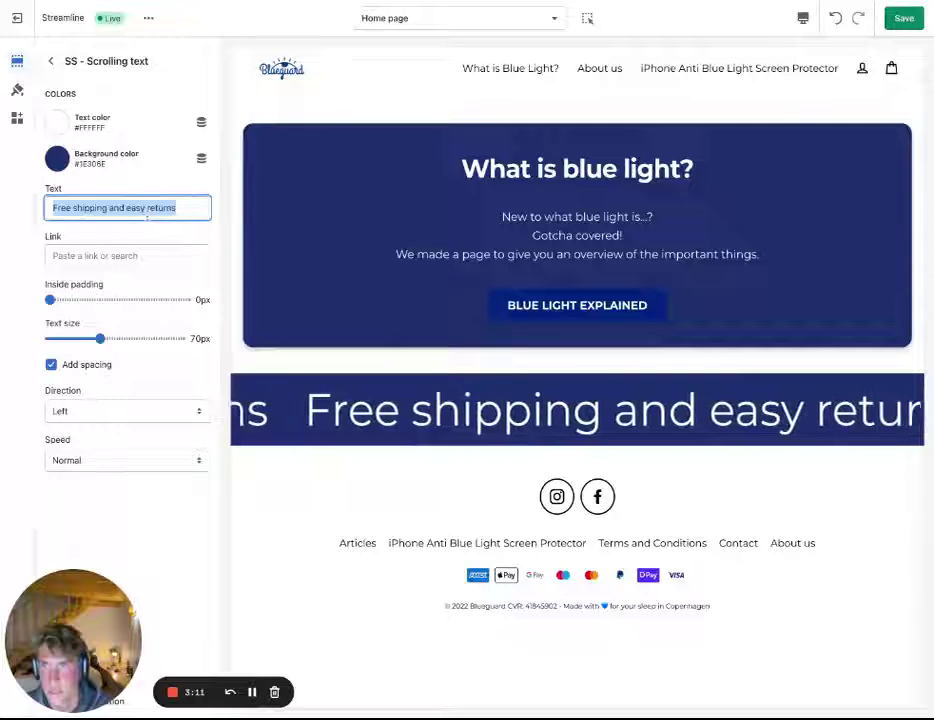
pyautogui.press('Right')
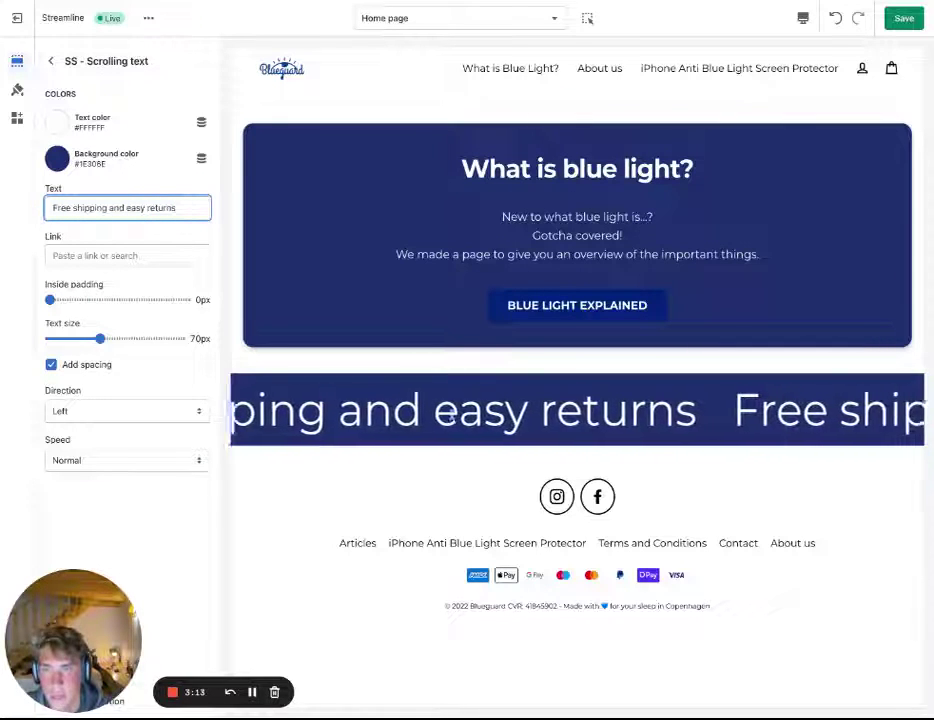
pyautogui.click(160, 255)
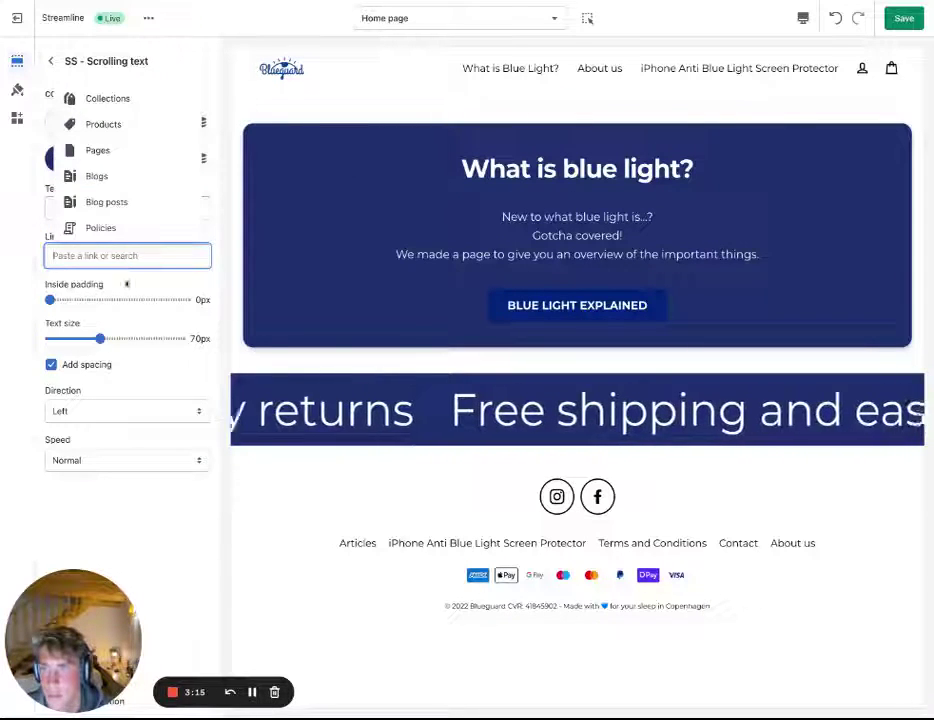
pyautogui.click(100, 152)
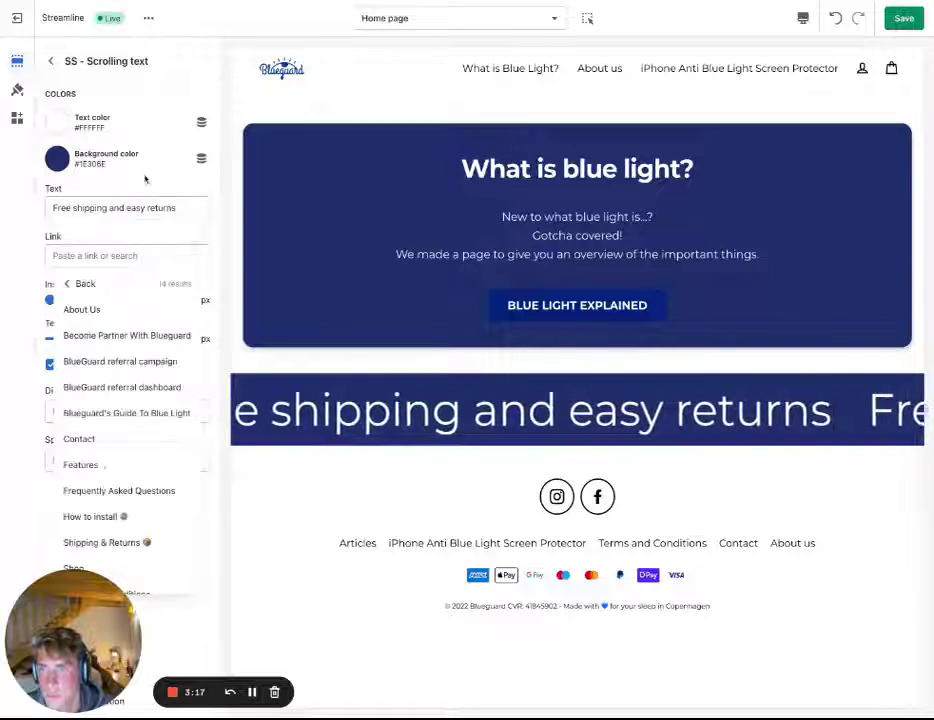
pyautogui.click(123, 309)
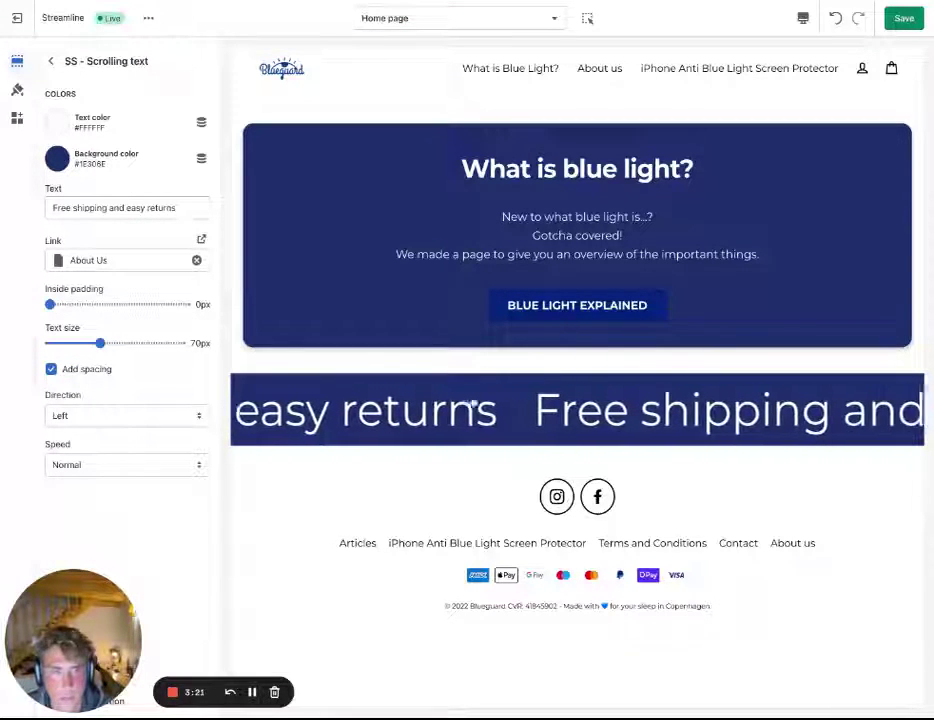
pyautogui.click(197, 260)
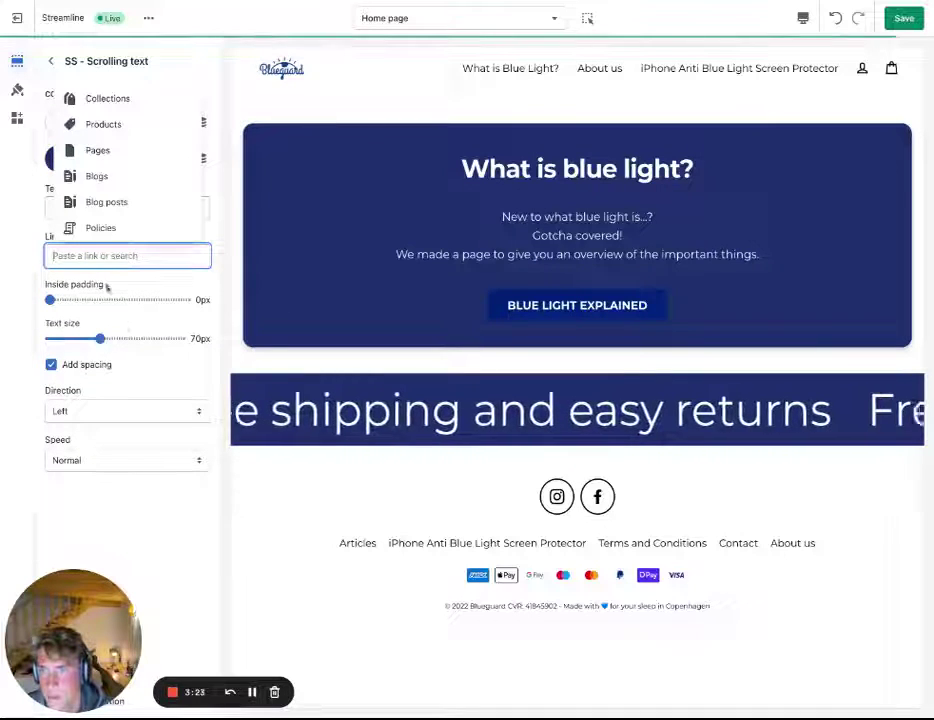
pyautogui.click(42, 277)
# Keep the scrolling text's inside padding at 0px and set its text size to 72px
pyautogui.moveTo(47, 302)
pyautogui.mouseDown()
pyautogui.moveTo(71, 300)
pyautogui.moveTo(50, 300)
pyautogui.mouseUp()
pyautogui.moveTo(100, 338)
pyautogui.mouseDown()
pyautogui.moveTo(125, 338)
pyautogui.moveTo(102, 338)
pyautogui.mouseUp()
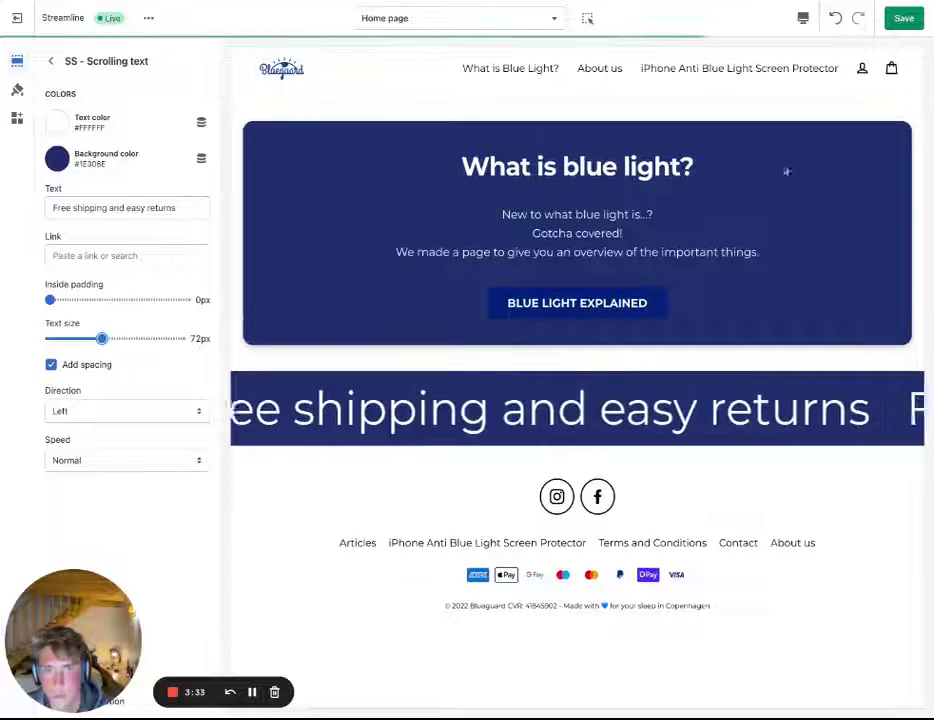
# Preview the scrolling text section near the end of the home page in mobile view, and return to desktop view
pyautogui.click(803, 20)
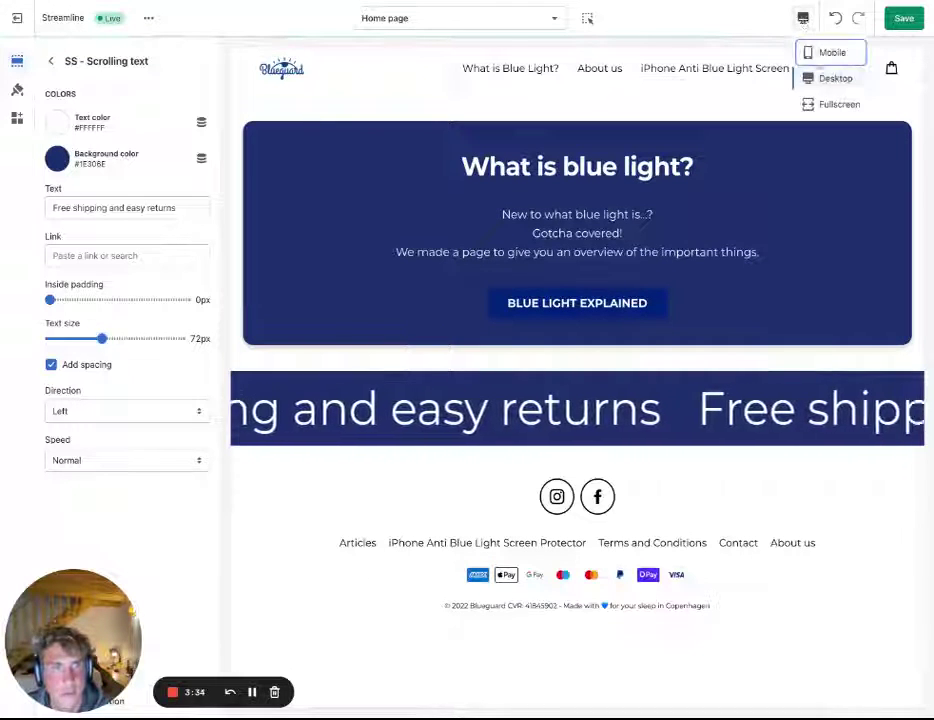
pyautogui.click(824, 54)
pyautogui.scroll(-10, 586, 302)
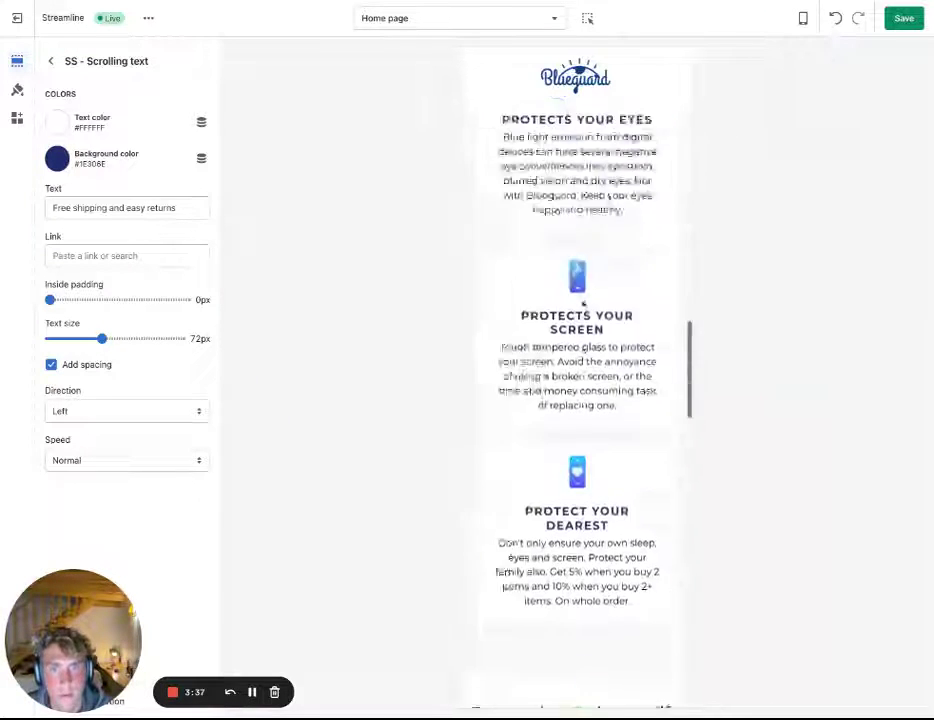
pyautogui.scroll(-15, 586, 302)
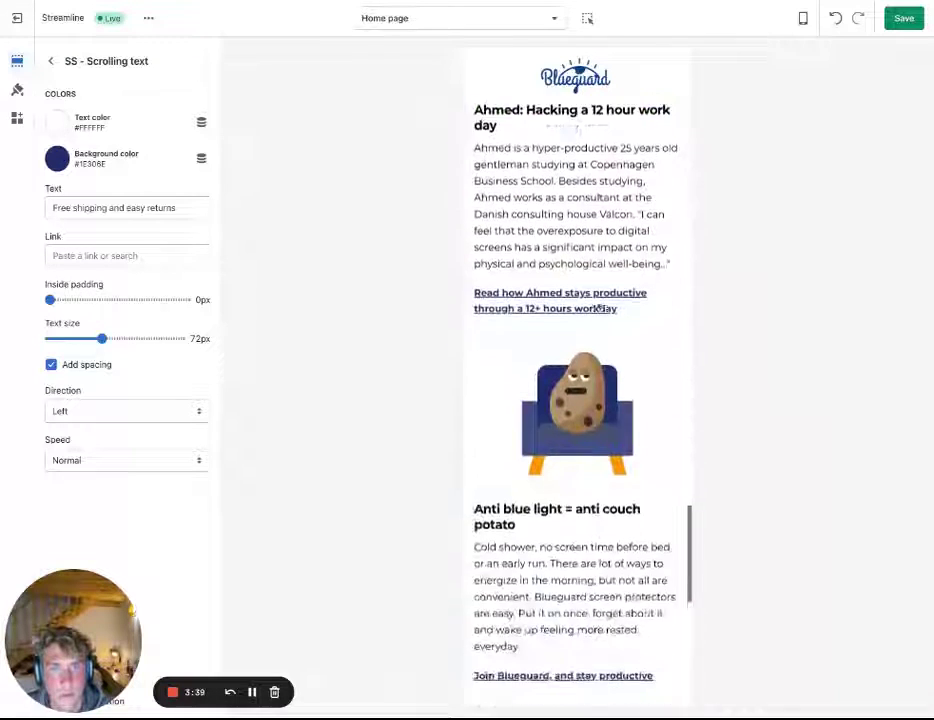
pyautogui.scroll(-5, 598, 307)
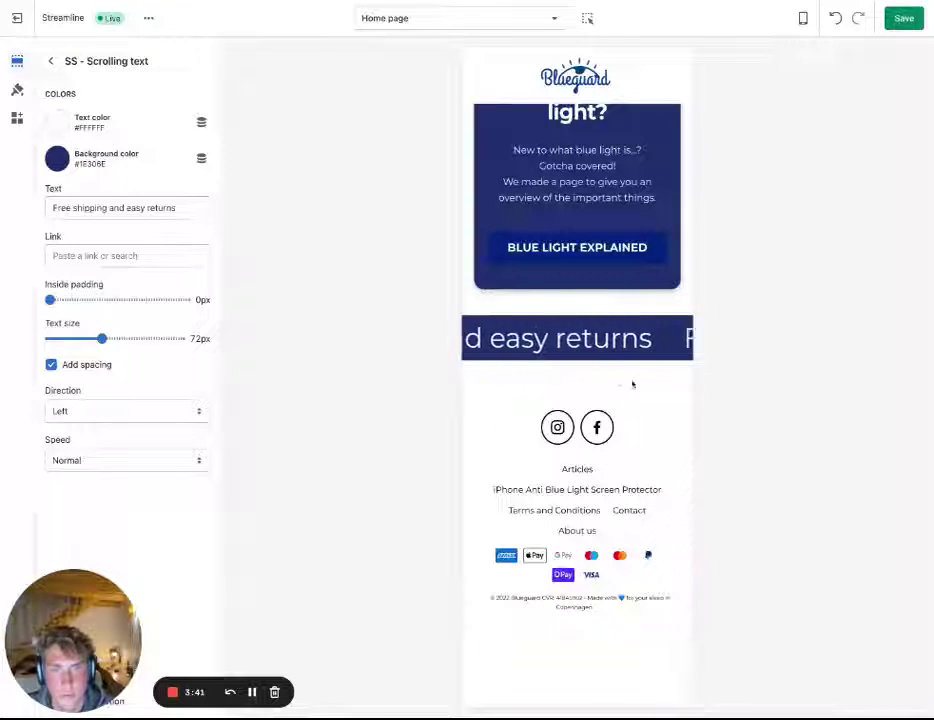
pyautogui.click(805, 18)
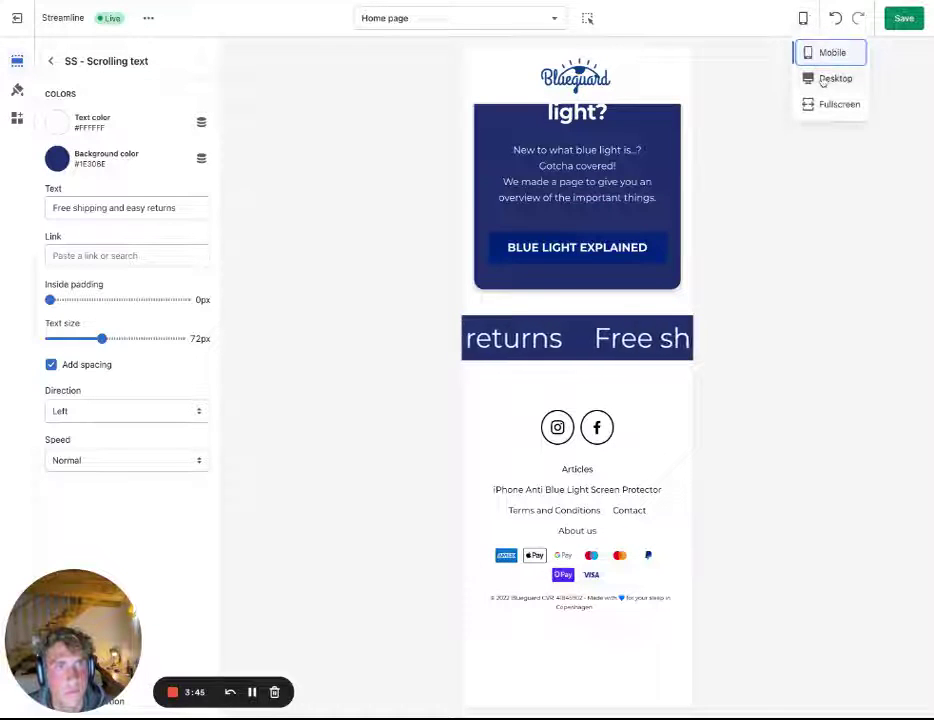
pyautogui.click(823, 80)
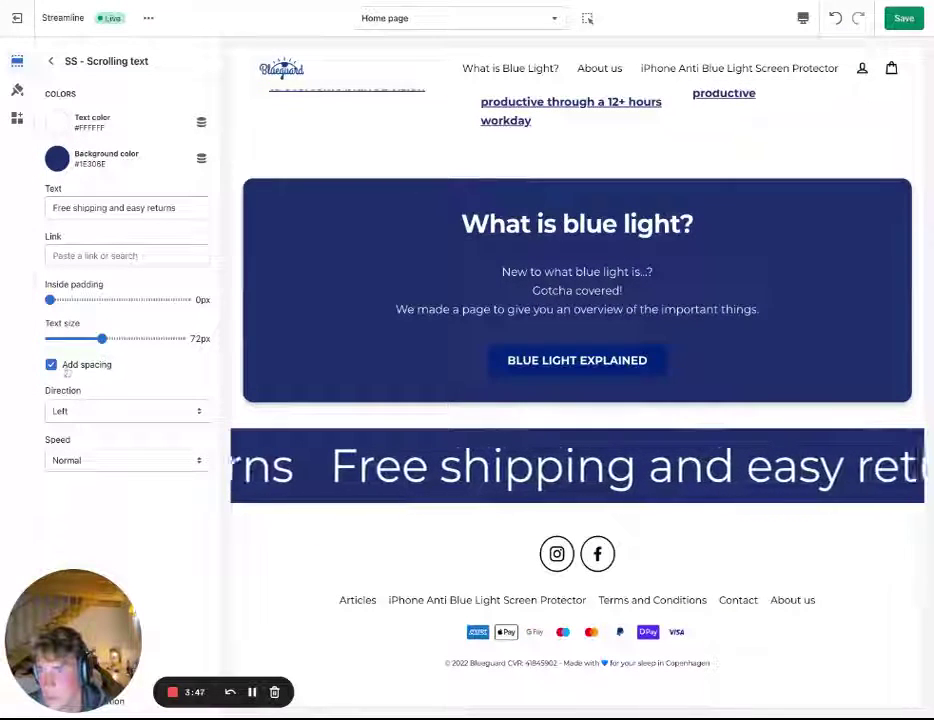
# Set the scrolling text's direction to Right and its speed to Slow, keeping the added spacing enabled
pyautogui.click(51, 365)
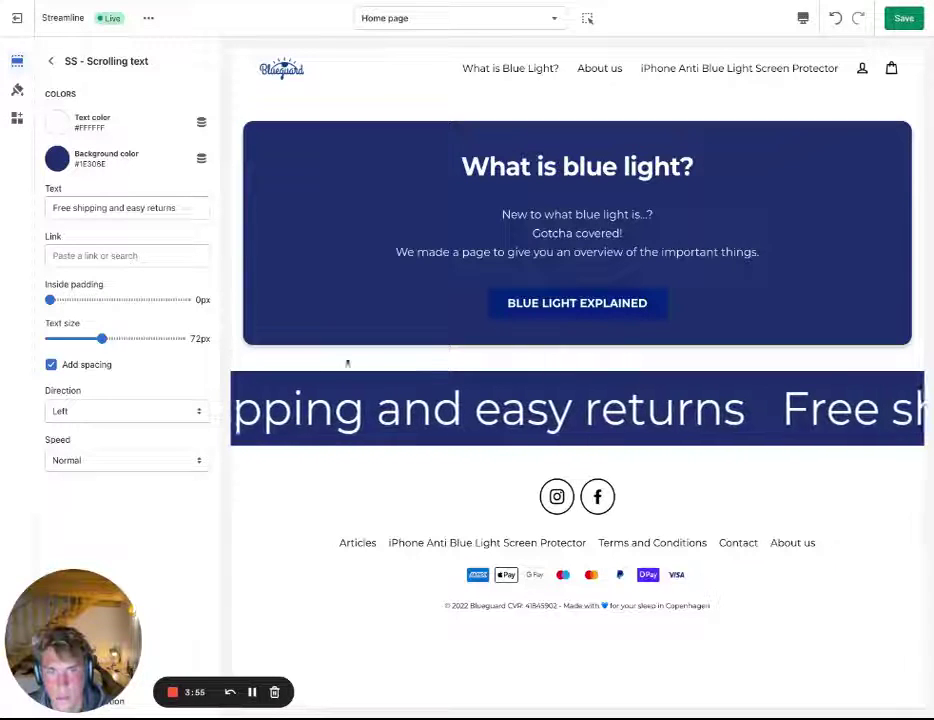
pyautogui.click(127, 418)
pyautogui.click(153, 401)
pyautogui.click(90, 461)
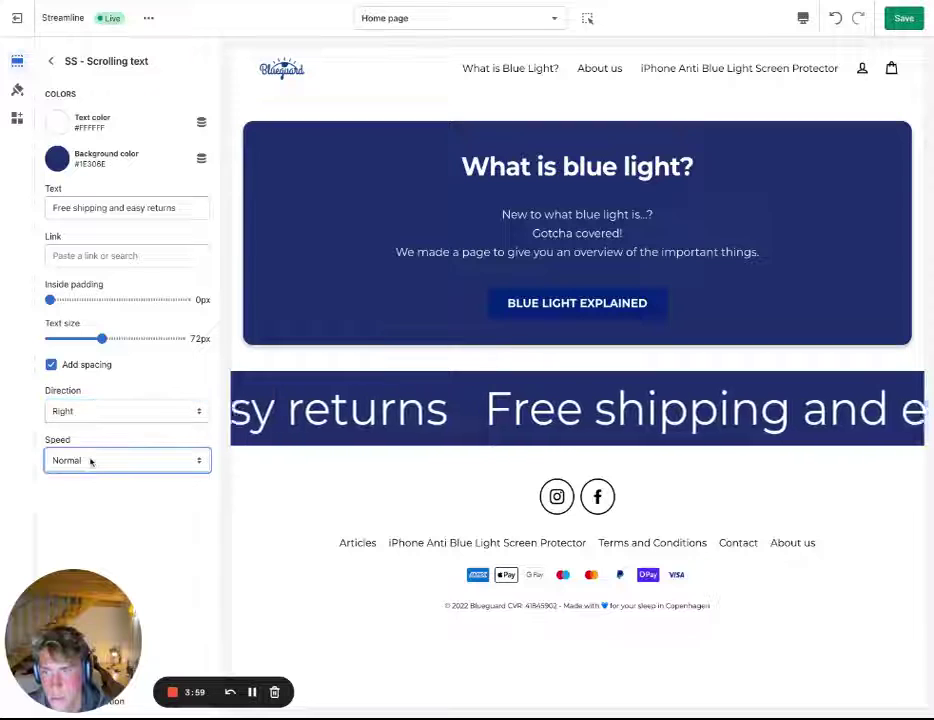
pyautogui.click(221, 454)
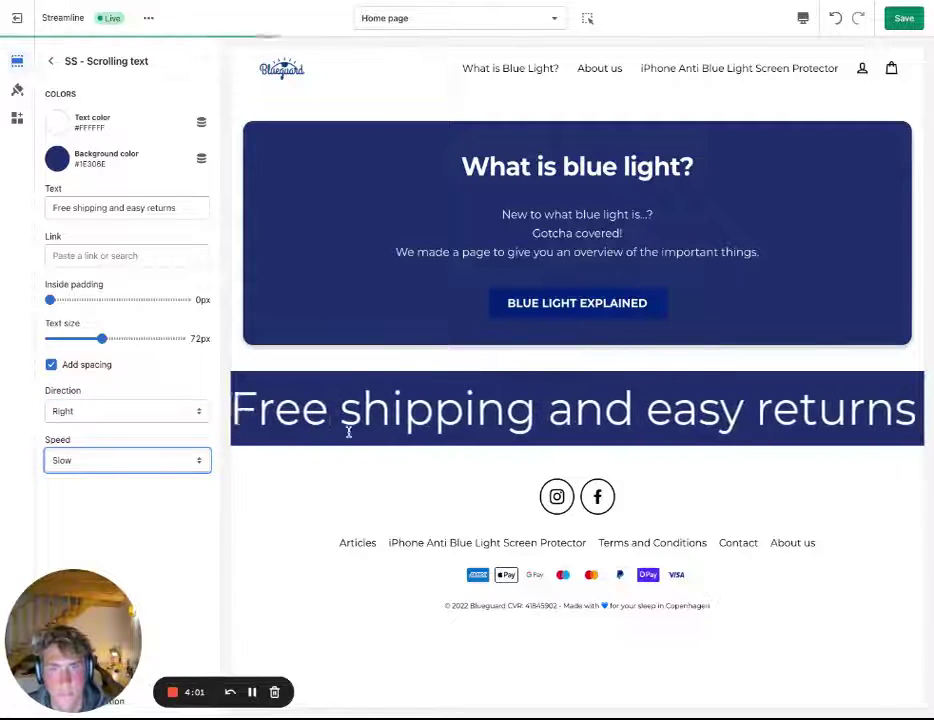